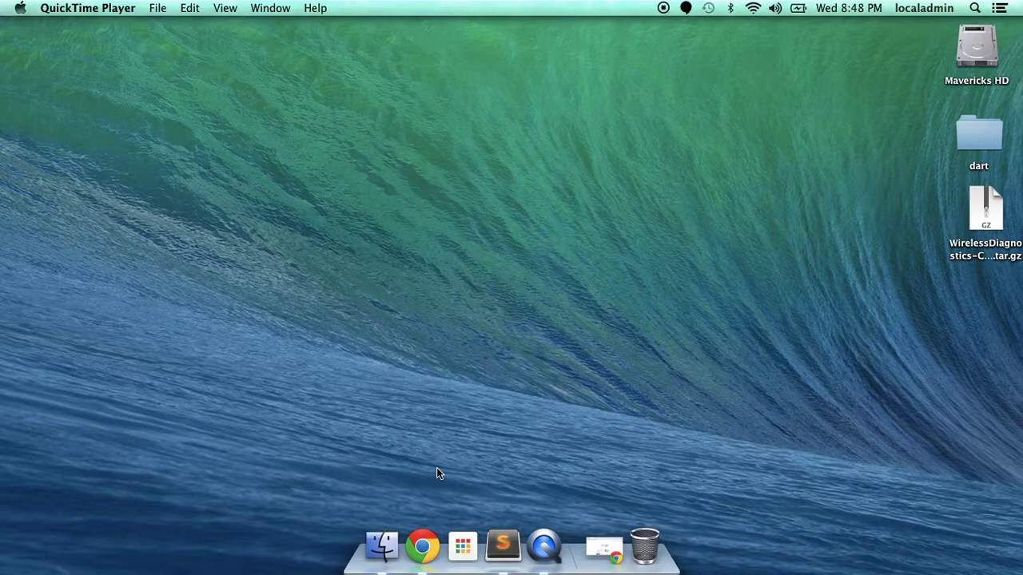
# Step: Switch to Chrome and show the "For ccsknights.org" category in the Chrome Web Store
pyautogui.click(423, 549)
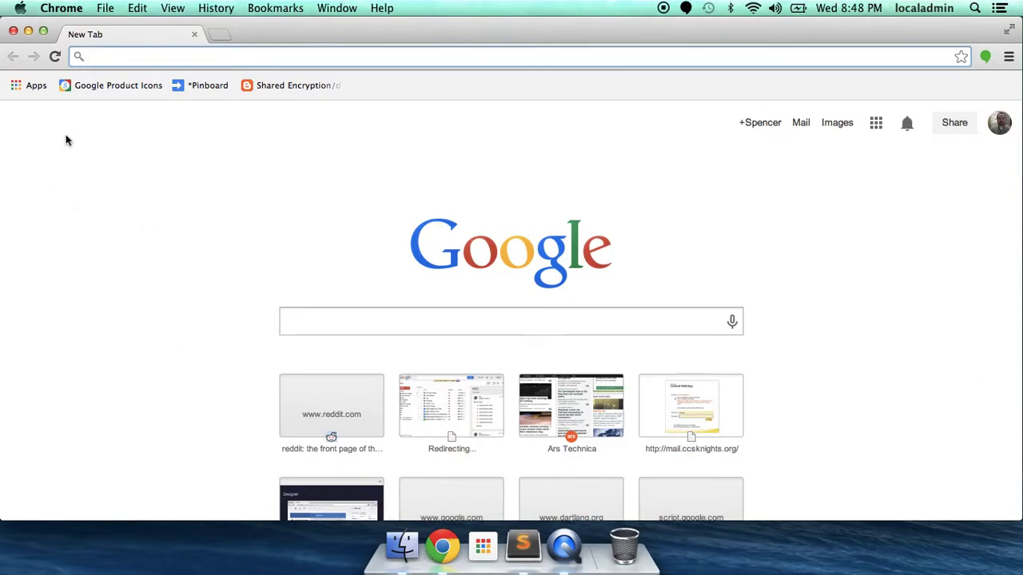
pyautogui.click(29, 88)
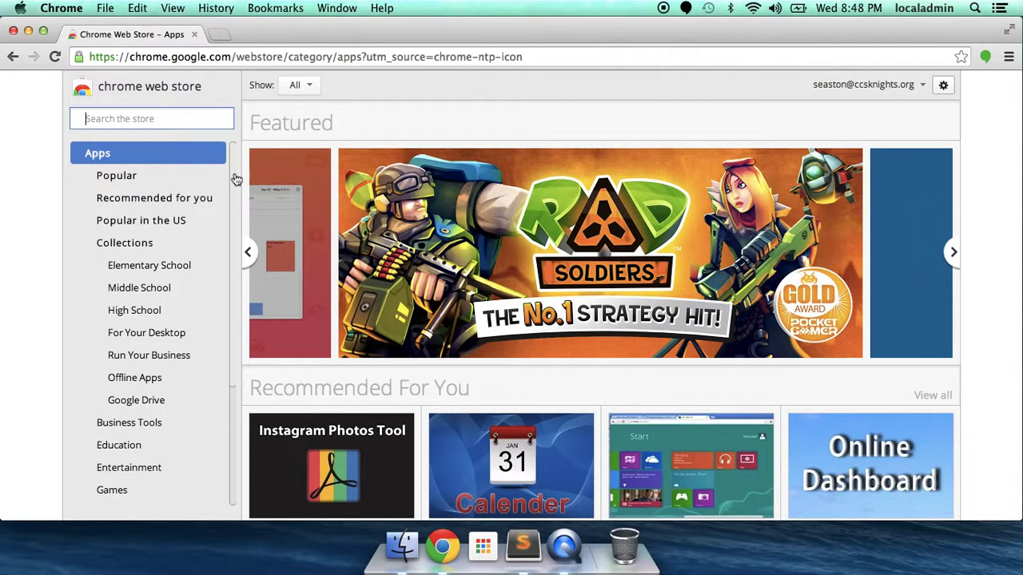
pyautogui.moveTo(235, 175); pyautogui.dragTo(248, 347)
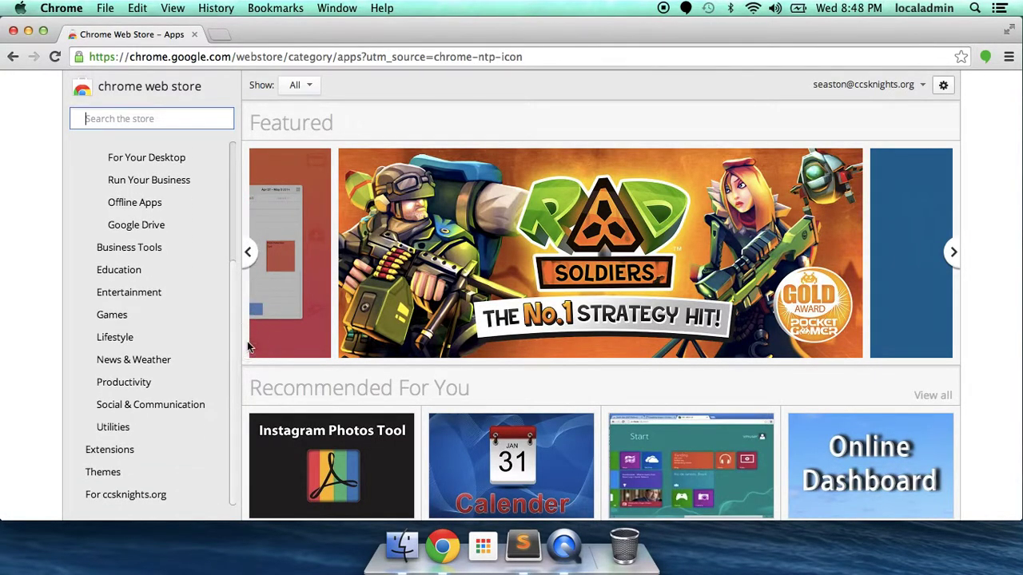
pyautogui.click(113, 497)
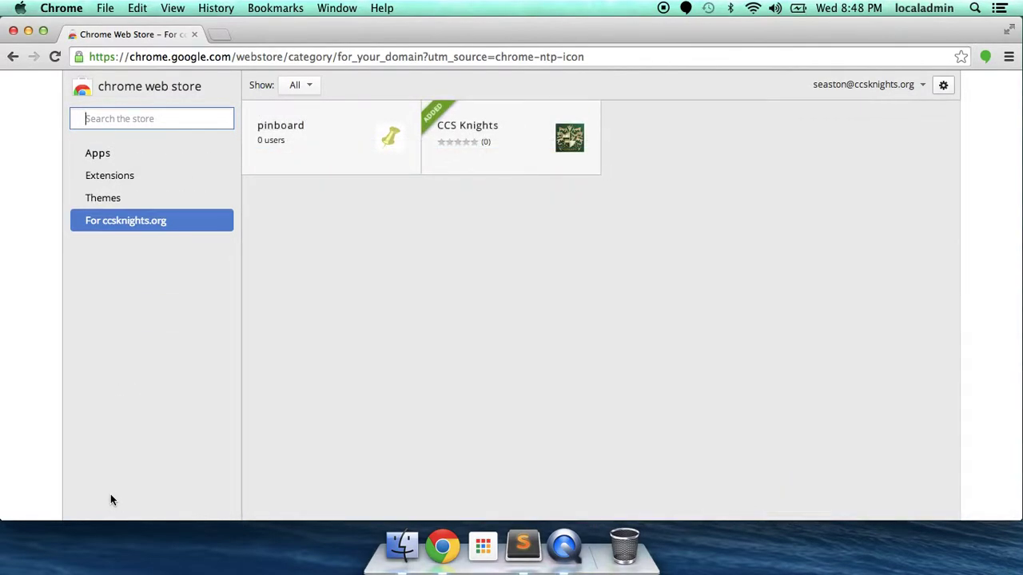
# Step: Add the free pinboard app from ccsknights.org to Chrome and close its store details
pyautogui.moveTo(332, 150)
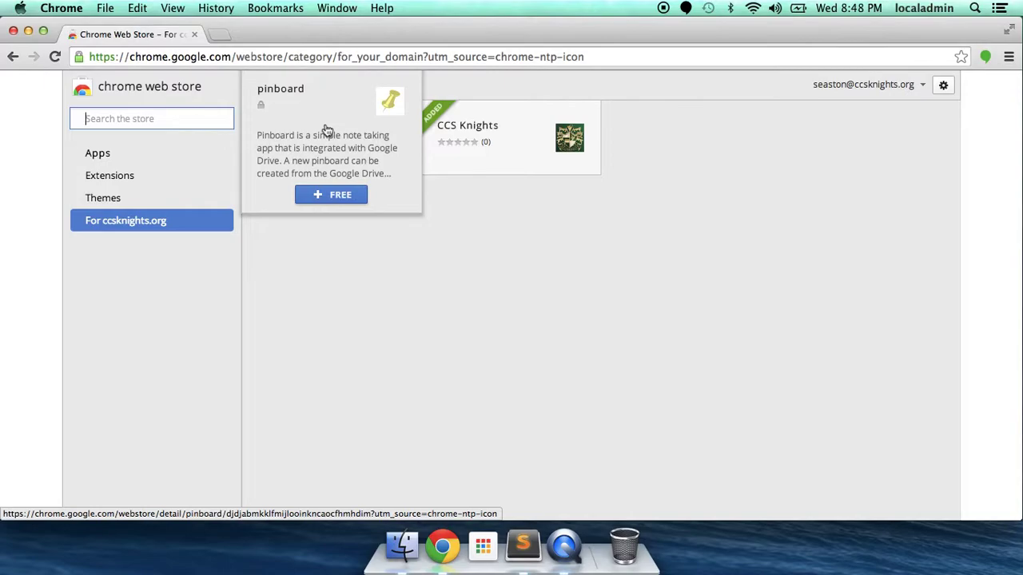
pyautogui.click(327, 130)
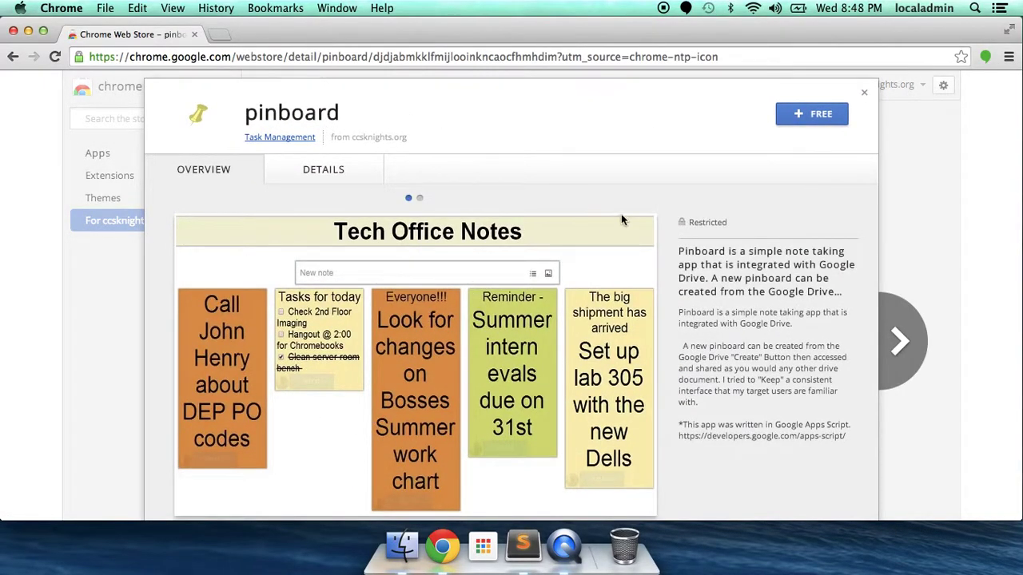
pyautogui.click(825, 120)
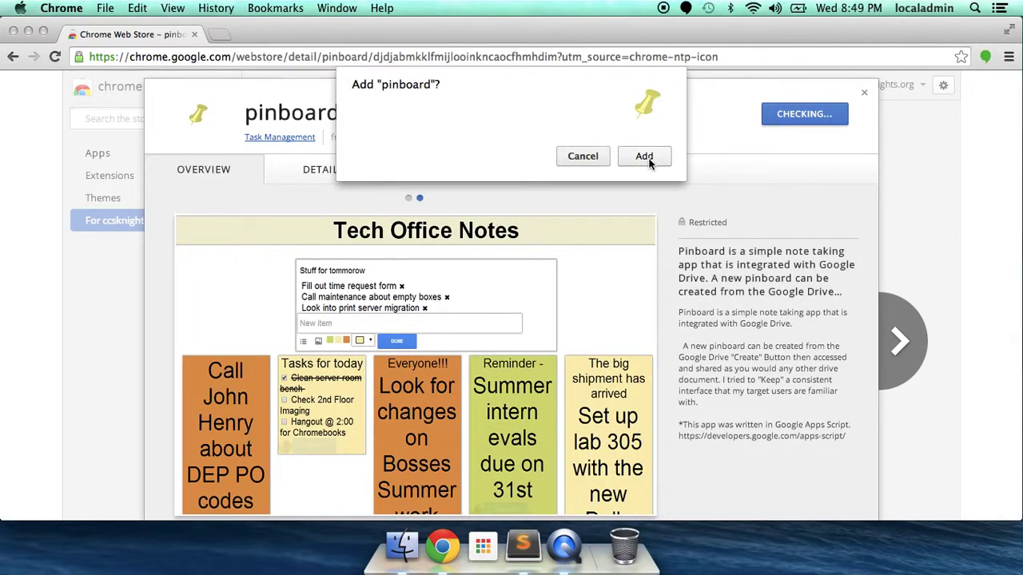
pyautogui.click(645, 157)
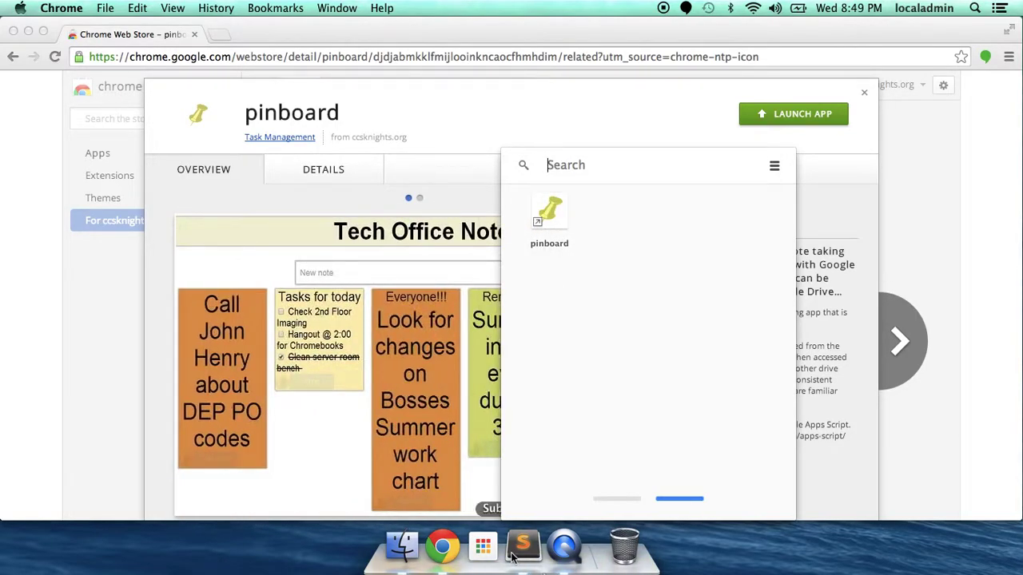
pyautogui.click(485, 550)
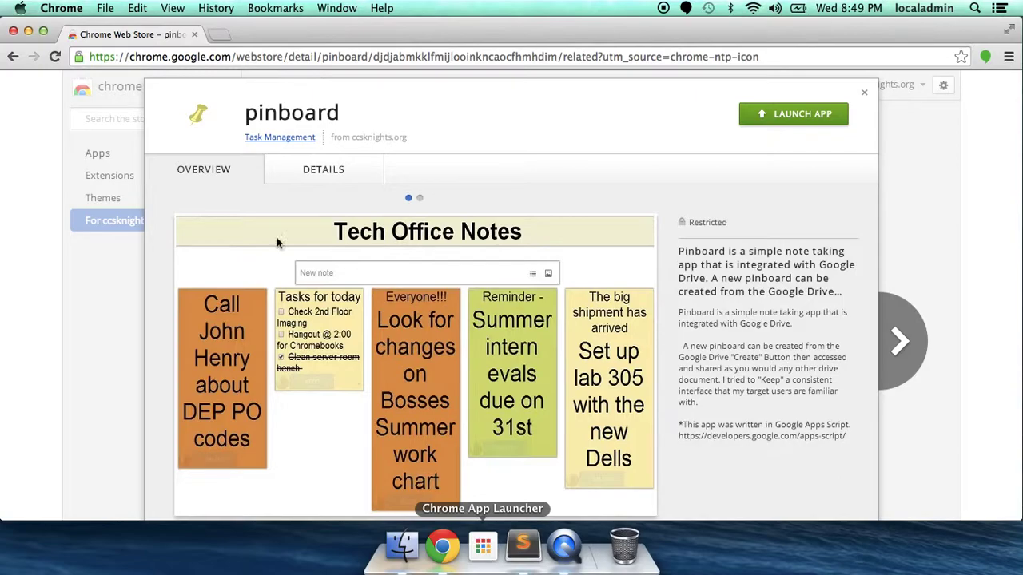
pyautogui.click(864, 95)
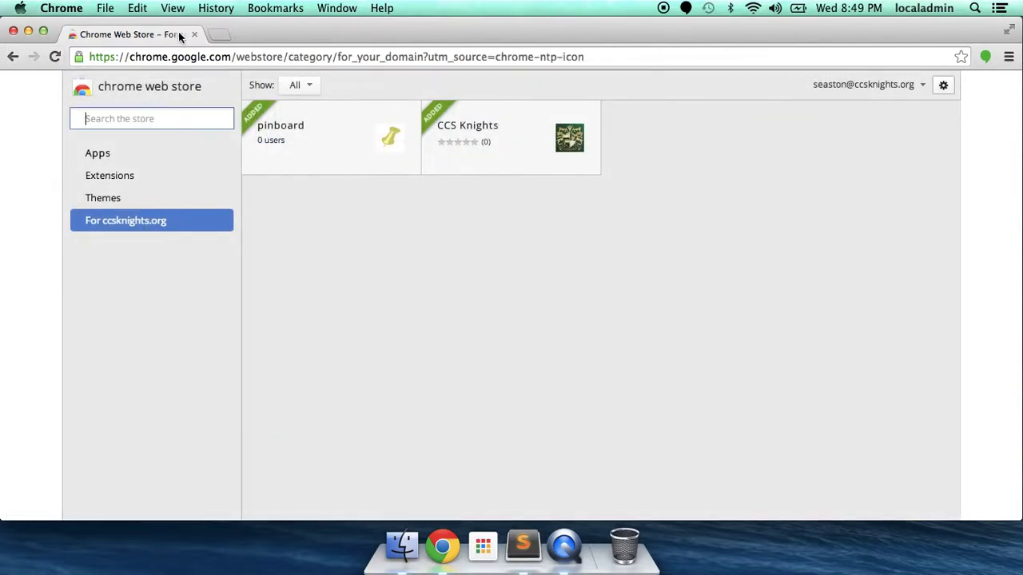
# Step: Launch pinboard from Chrome's apps page in a new tab and grant it the requested account permissions
pyautogui.click(217, 35)
pyautogui.click(27, 90)
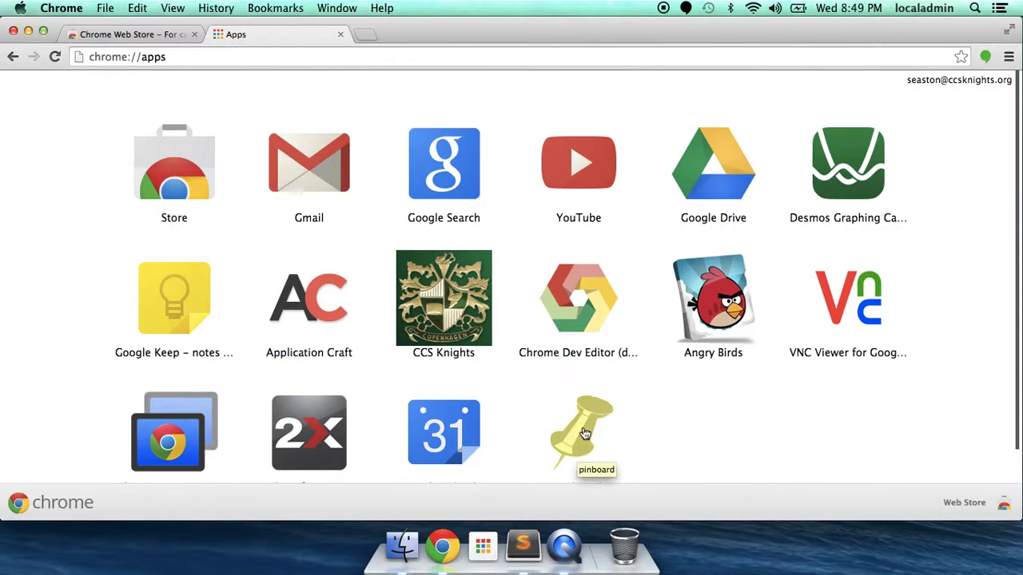
pyautogui.scroll(-1, 585, 433)
pyautogui.click(585, 433)
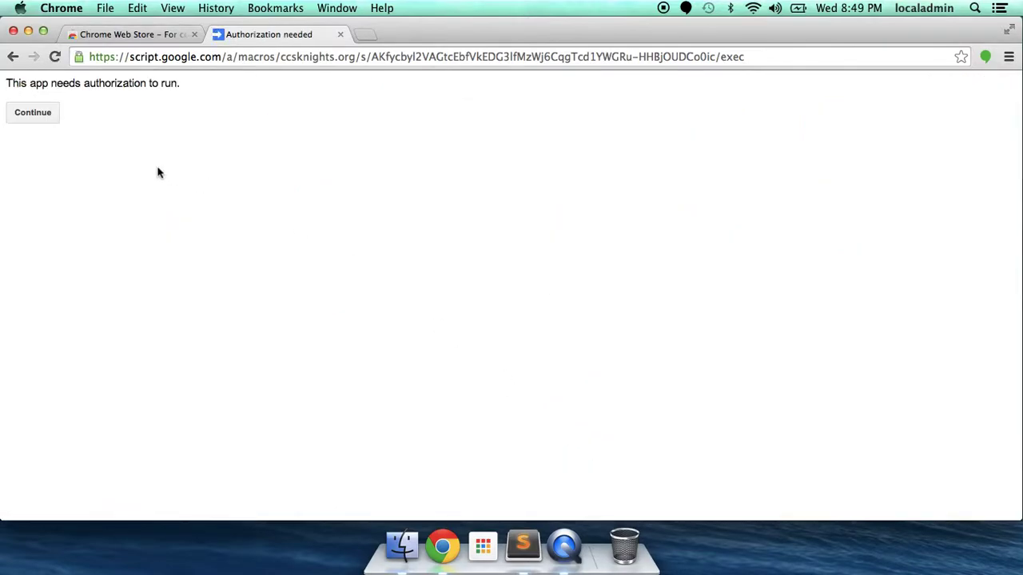
pyautogui.click(33, 113)
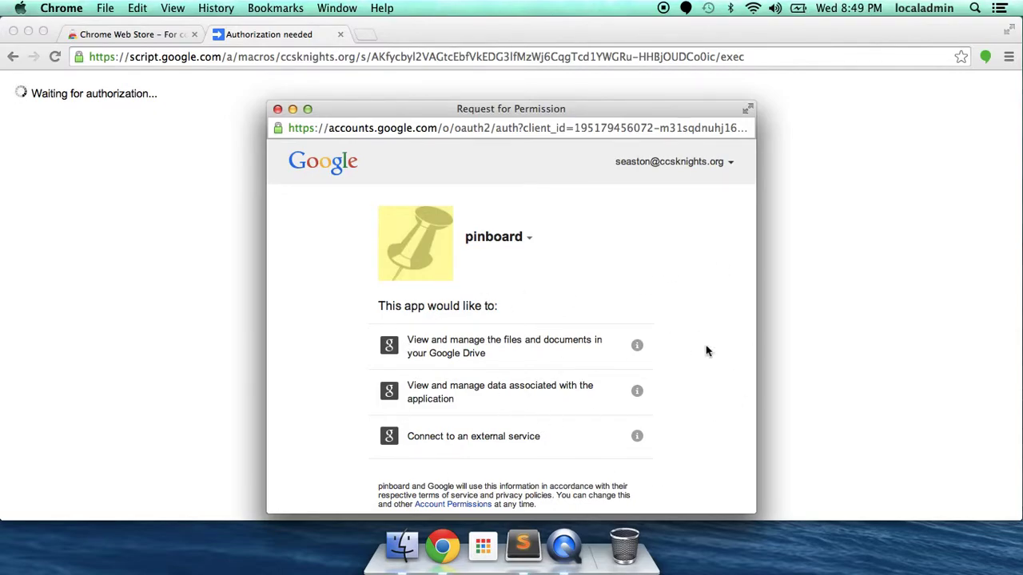
pyautogui.scroll(-3, 708, 349)
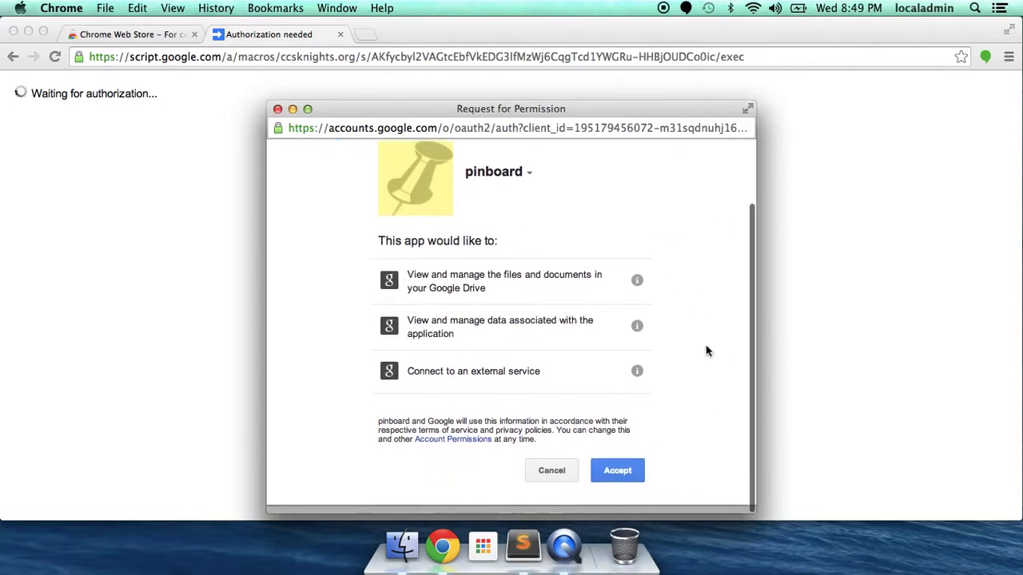
pyautogui.click(625, 481)
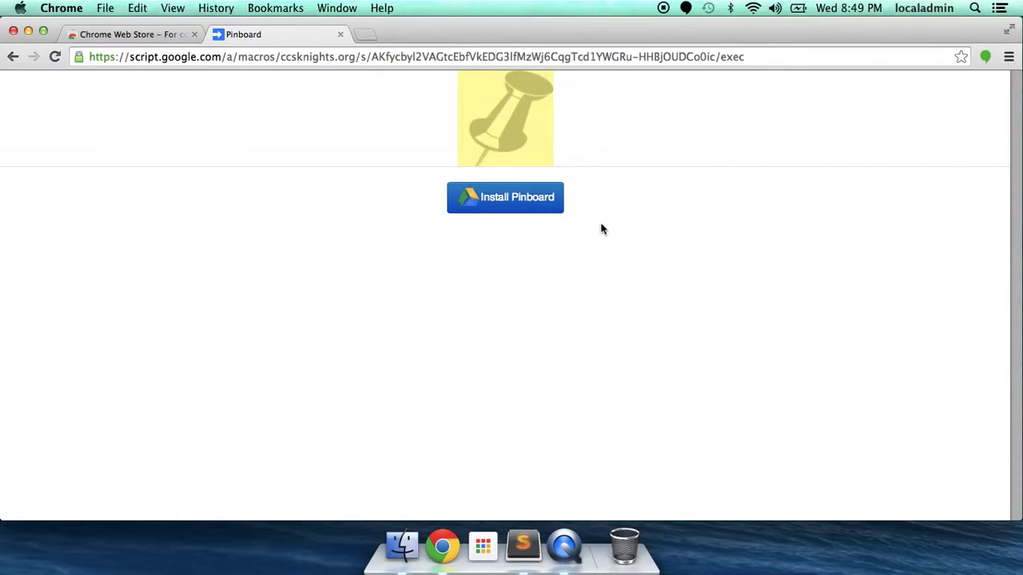
# Step: Install Pinboard into Google Drive, accept its permission to add itself to Drive, and close the tab
pyautogui.click(507, 201)
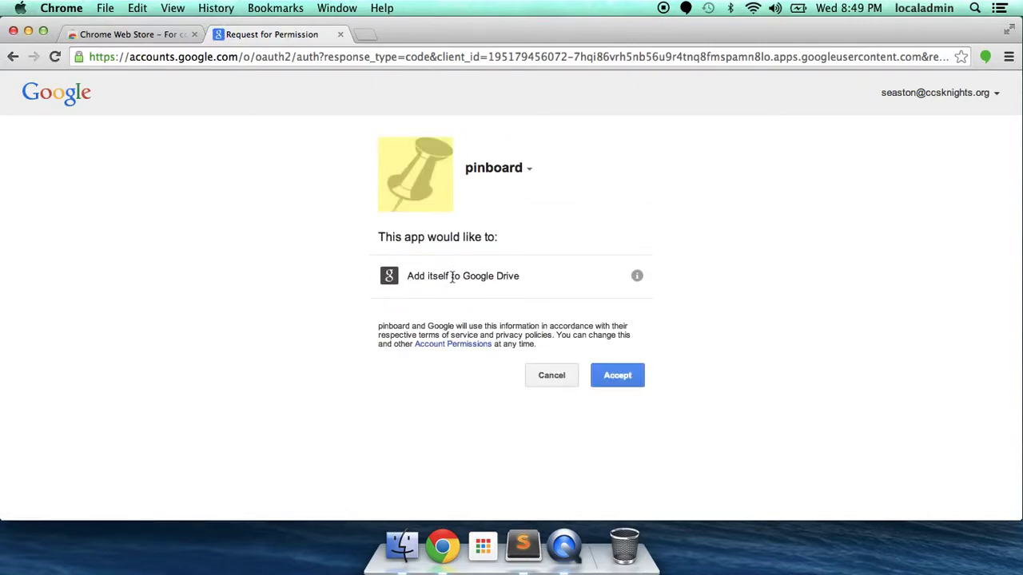
pyautogui.click(624, 378)
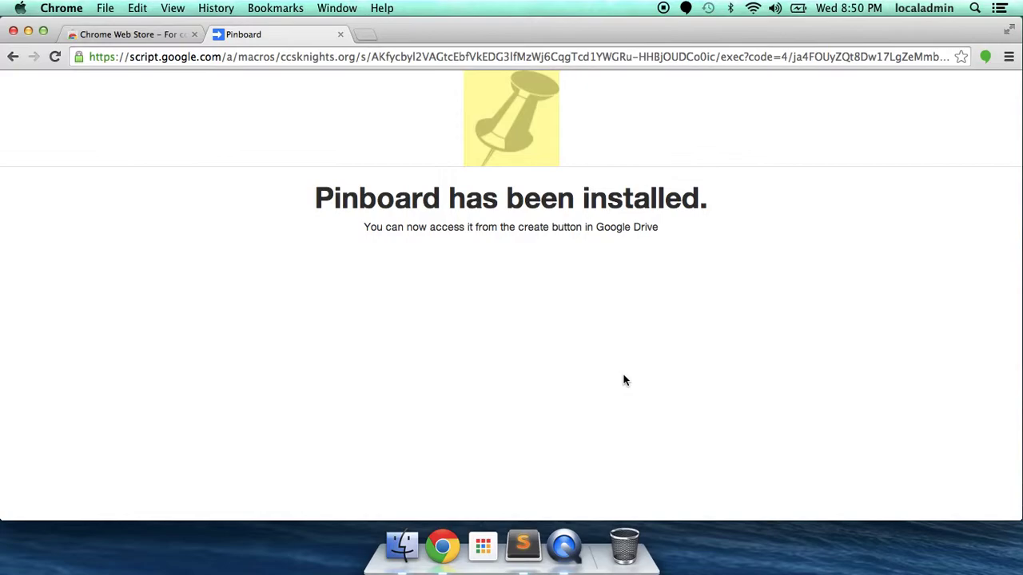
pyautogui.click(341, 36)
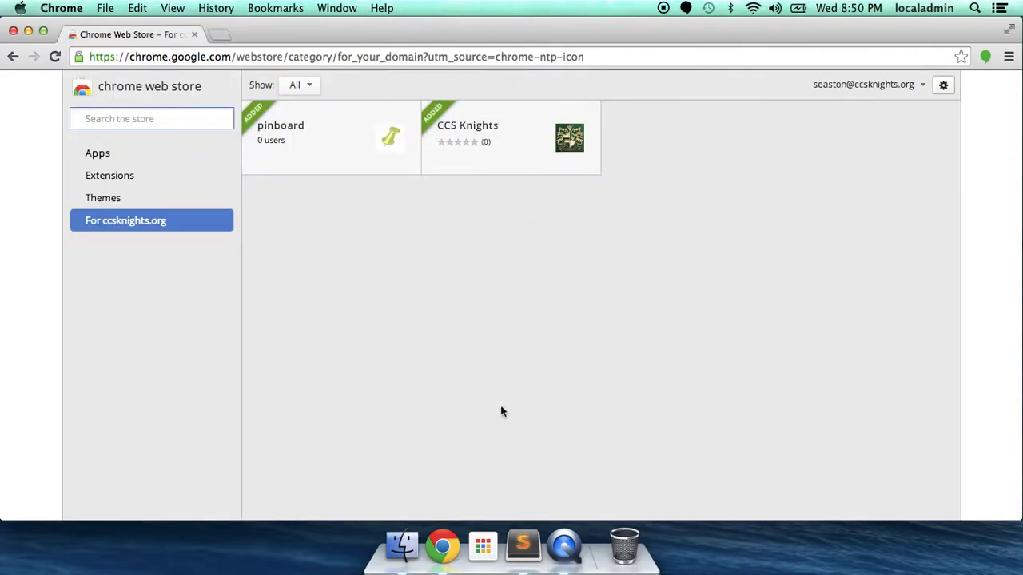
# Step: Open Google Drive from Chrome's apps page in a new tab
pyautogui.click(486, 544)
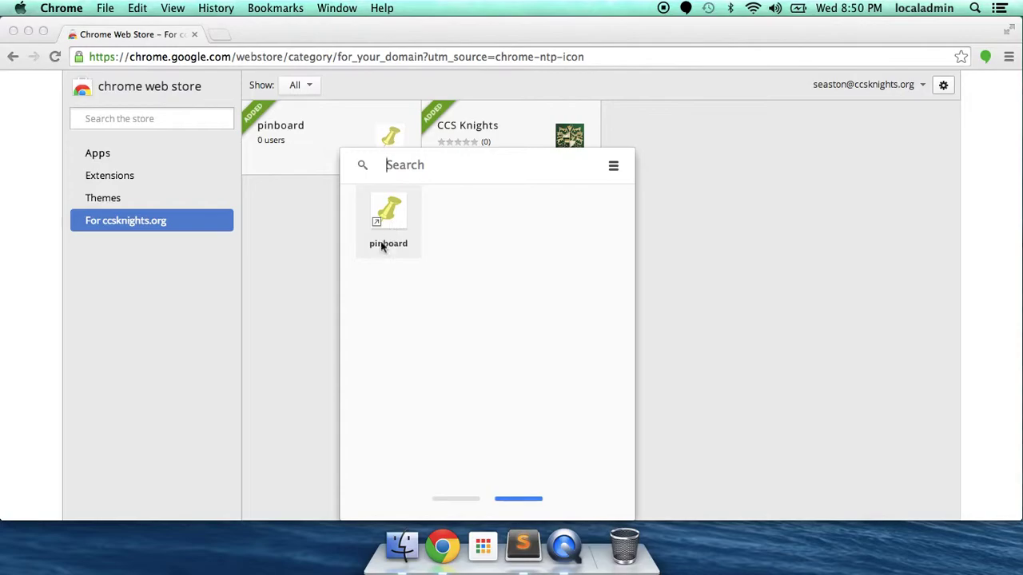
pyautogui.click(284, 252)
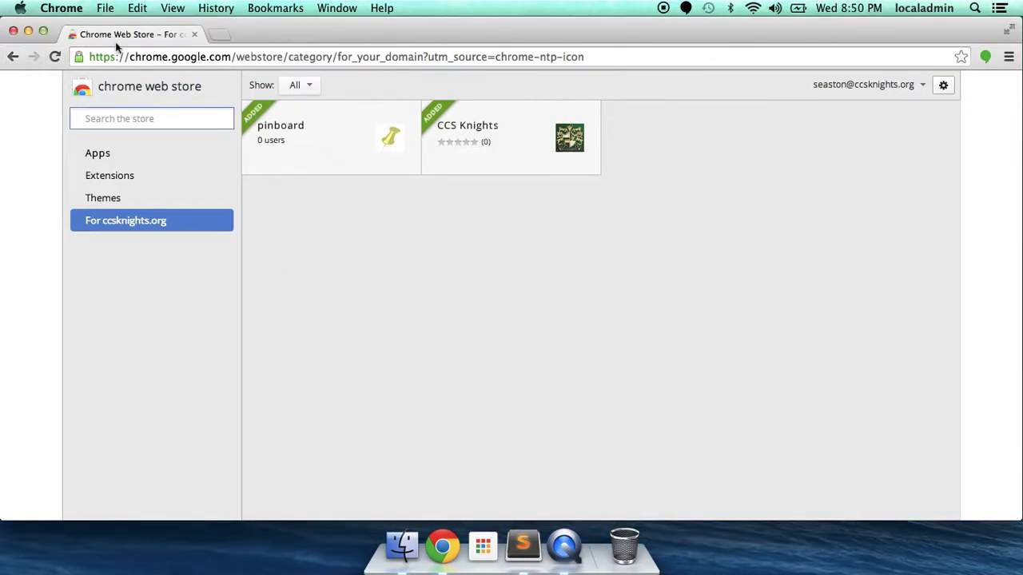
pyautogui.click(217, 34)
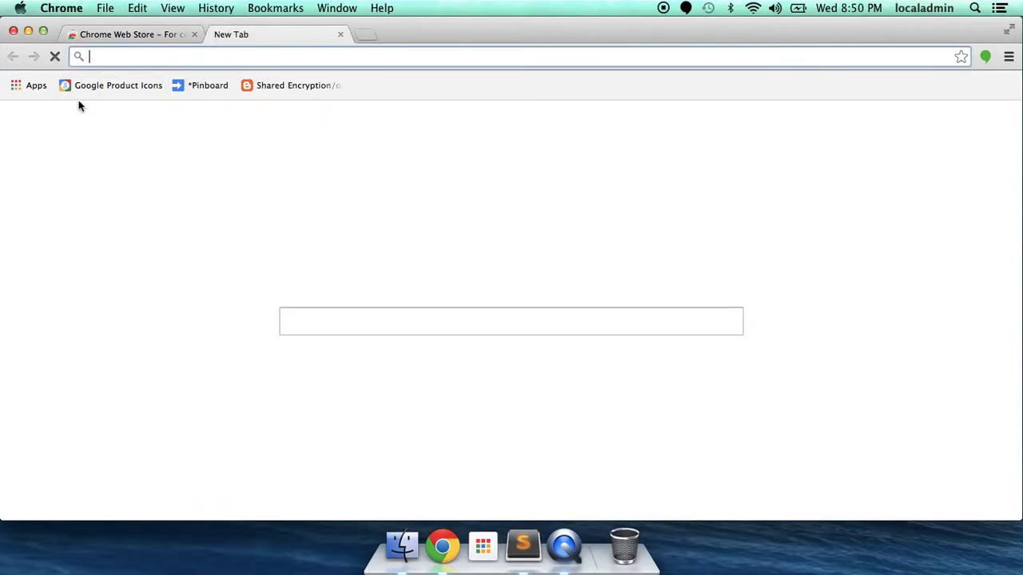
pyautogui.click(35, 86)
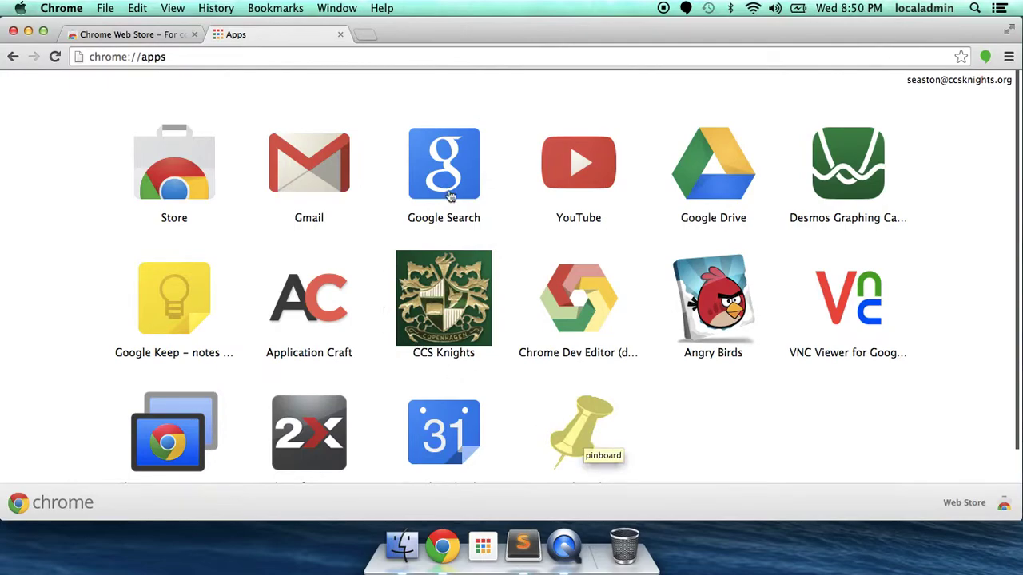
pyautogui.click(697, 171)
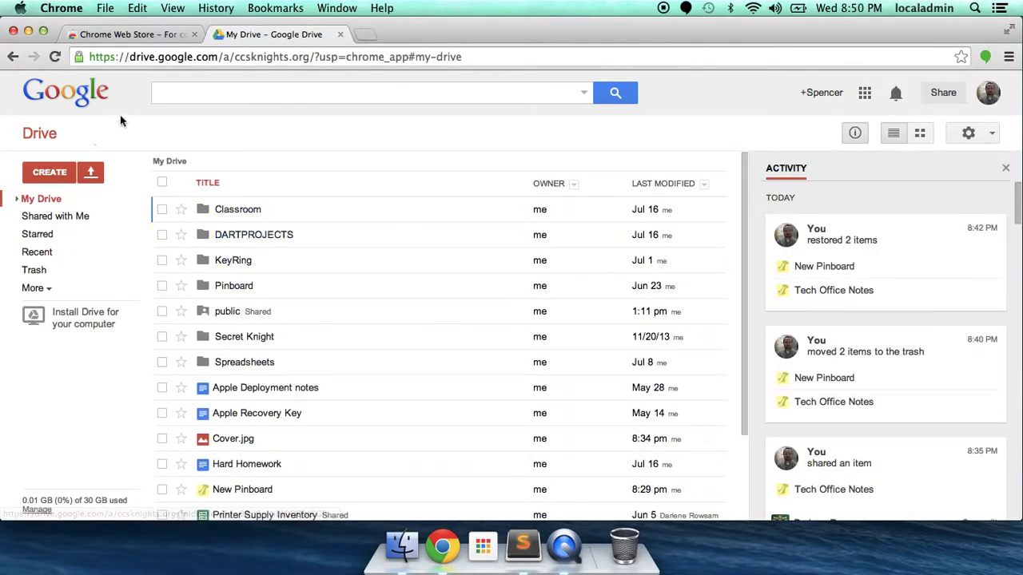
# Step: Create a new Pinboard file in My Drive and open it from the My Drive folder
pyautogui.click(49, 174)
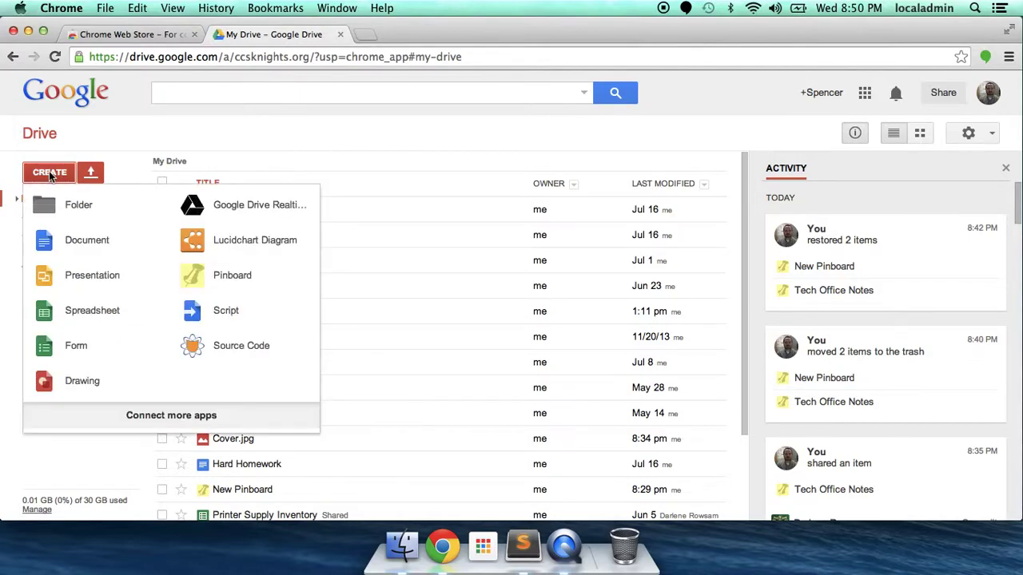
pyautogui.click(234, 281)
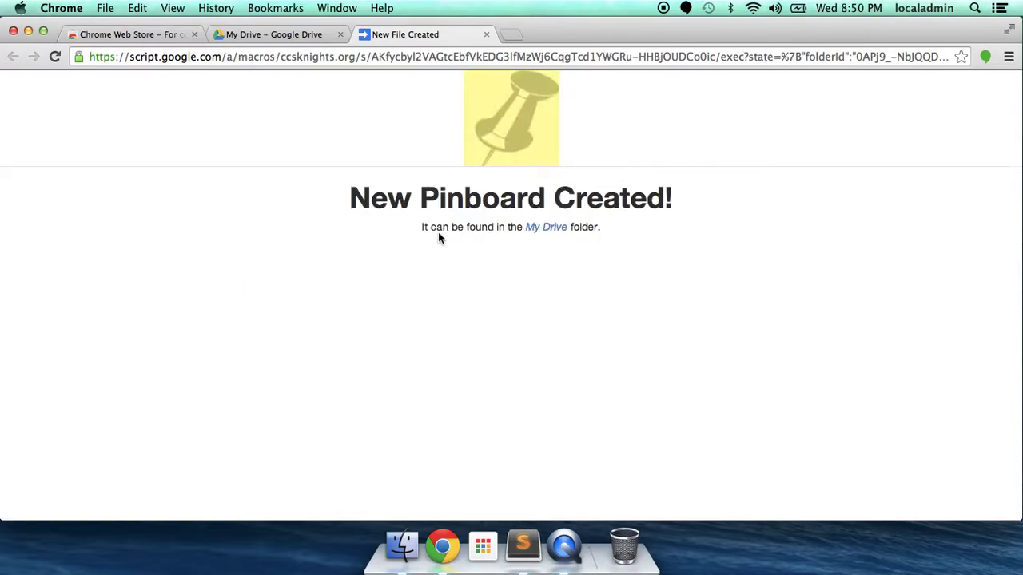
pyautogui.click(547, 227)
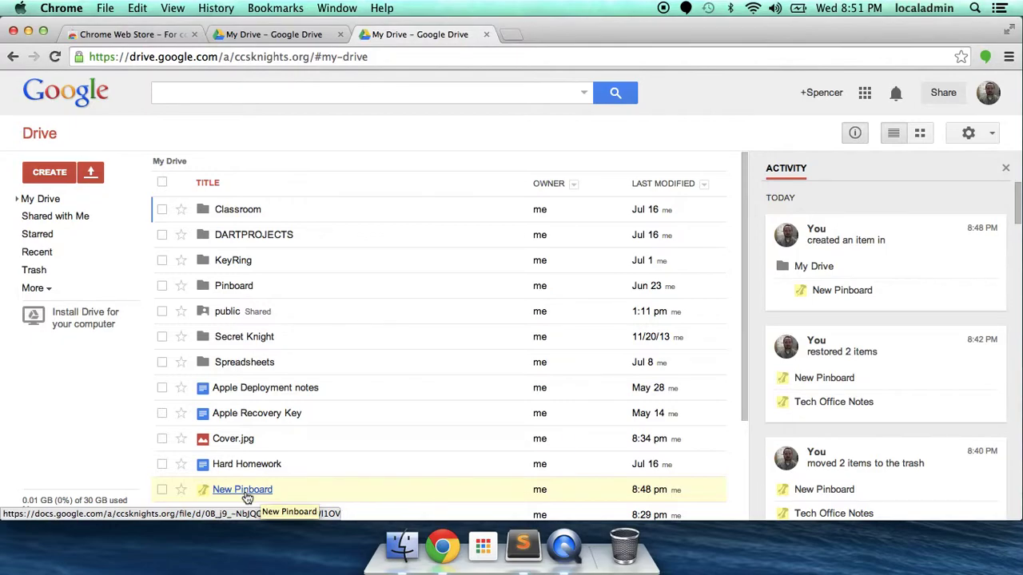
pyautogui.click(247, 497)
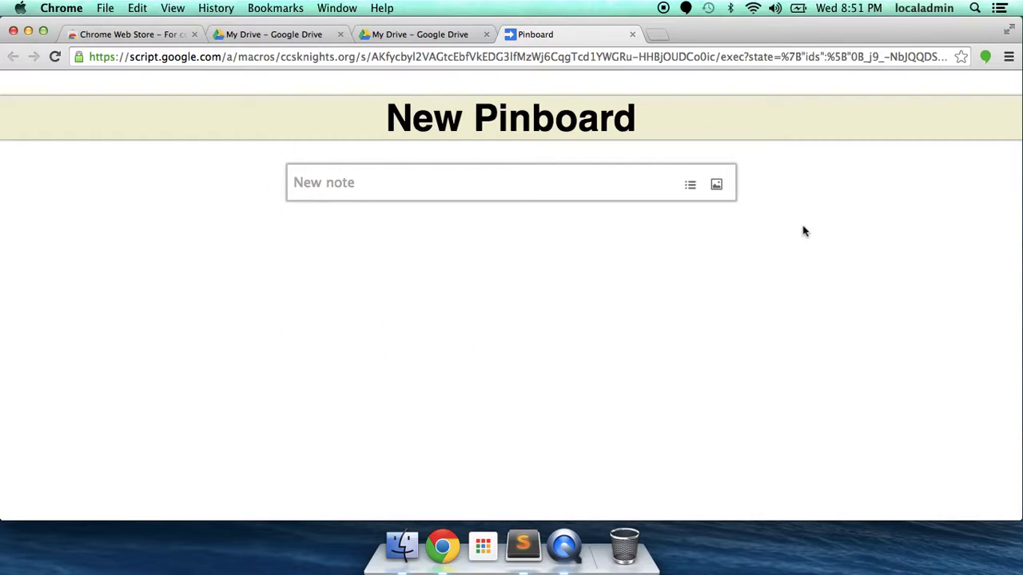
# Step: Rename the new pinboard's title to "Tech Office Notes"
pyautogui.click(528, 127)
pyautogui.moveTo(580, 137); pyautogui.dragTo(322, 142)
pyautogui.write('Tech ')
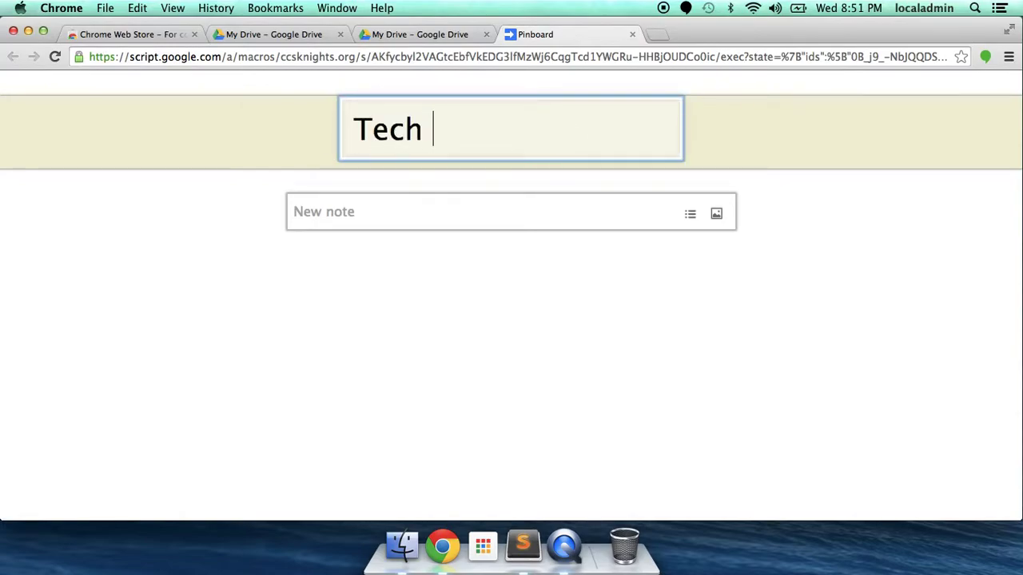
pyautogui.write('Office')
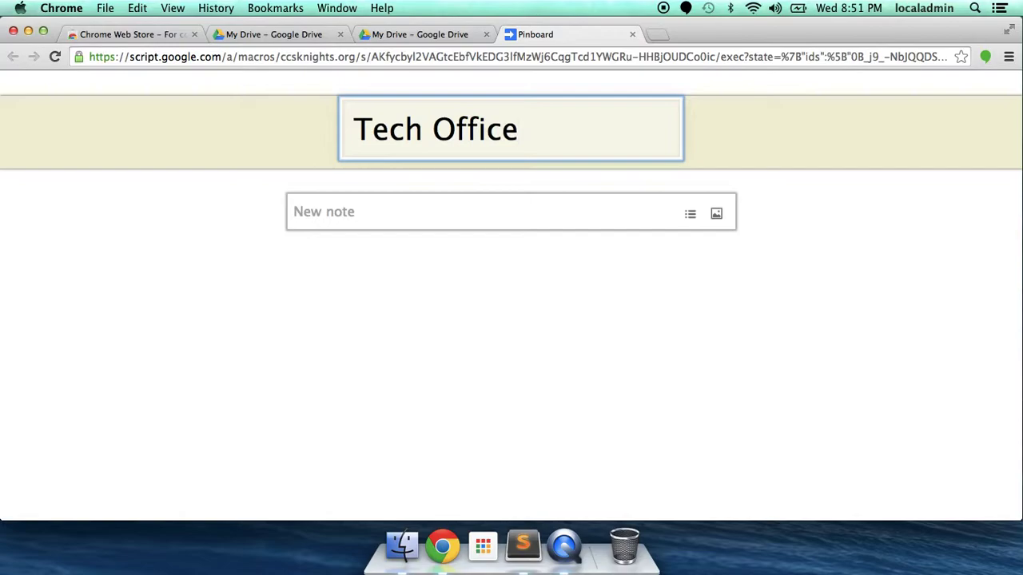
pyautogui.write(' Notes')
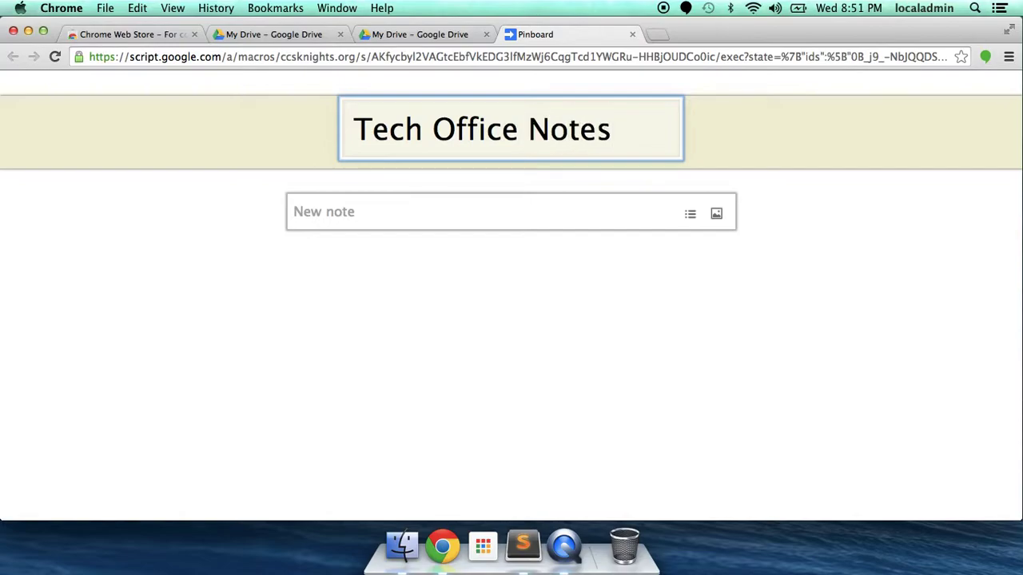
pyautogui.press('Return')
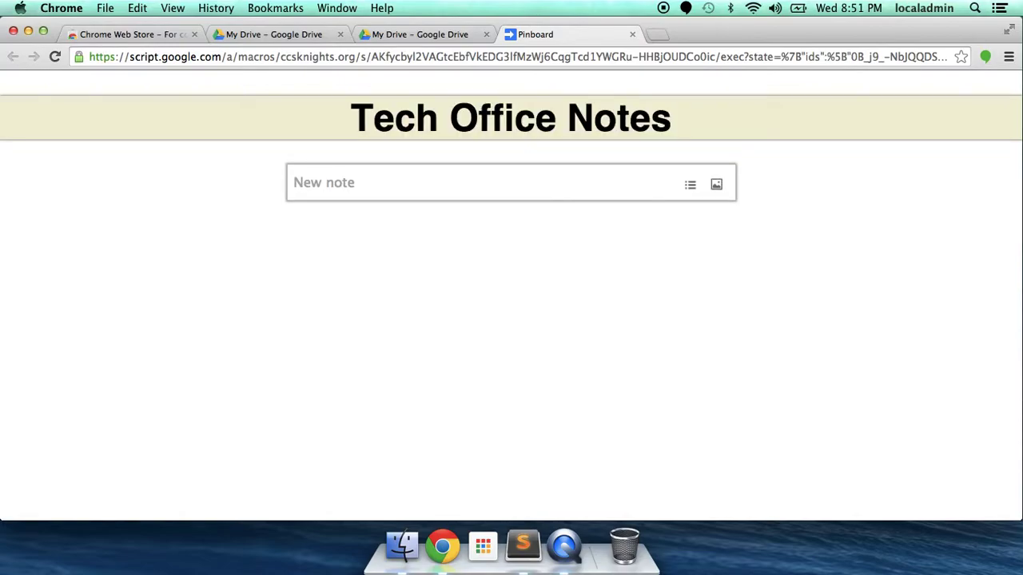
# Step: Check the My Drive file list for the renamed pinboard file, and return to the open pinboard
pyautogui.click(385, 40)
pyautogui.scroll(-5, 500, 290)
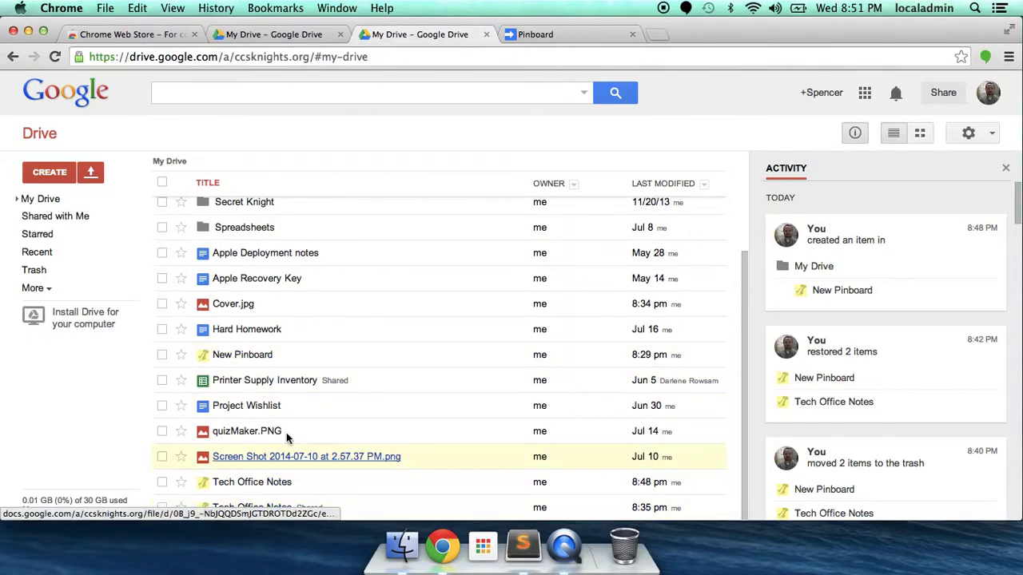
pyautogui.scroll(5, 454, 301)
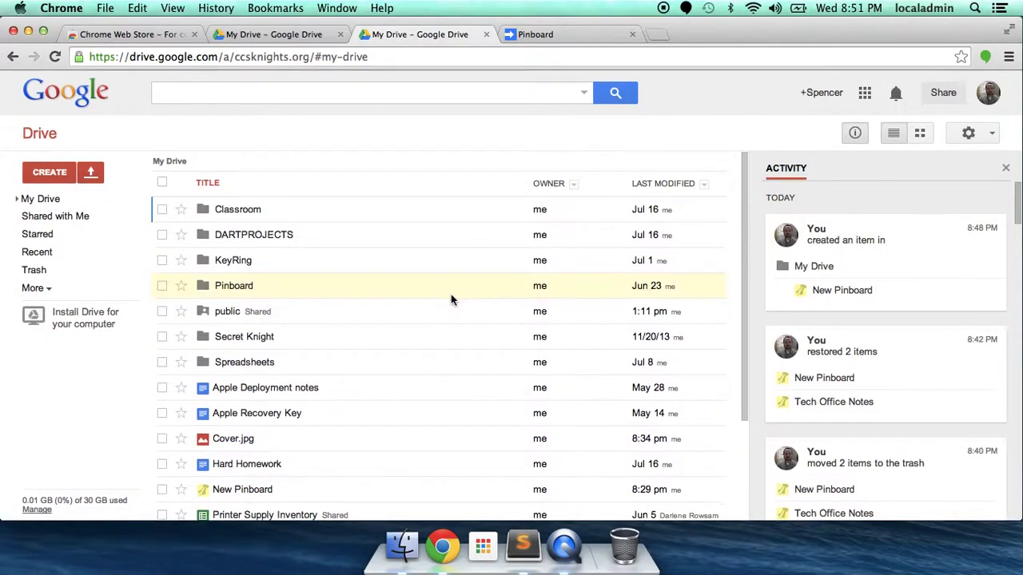
pyautogui.click(569, 33)
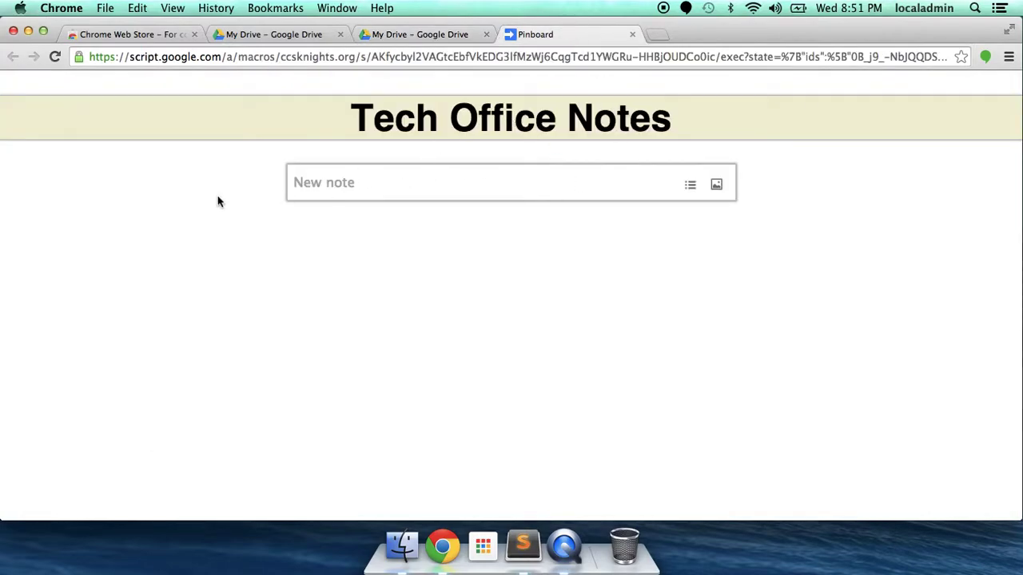
# Step: Add a plain note reading "This is a new note!" to the pinboard
pyautogui.click(413, 187)
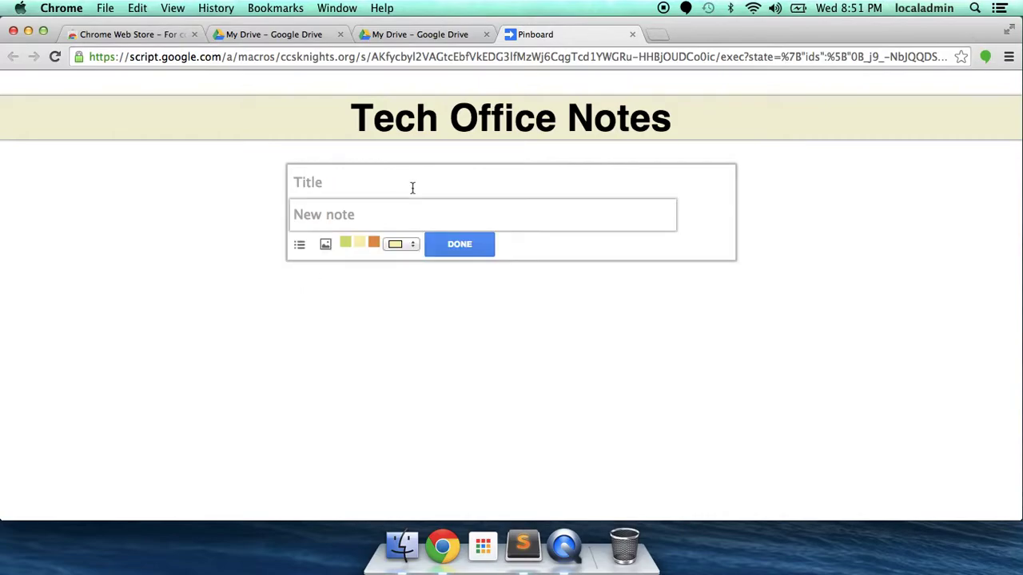
pyautogui.write('This is a new not')
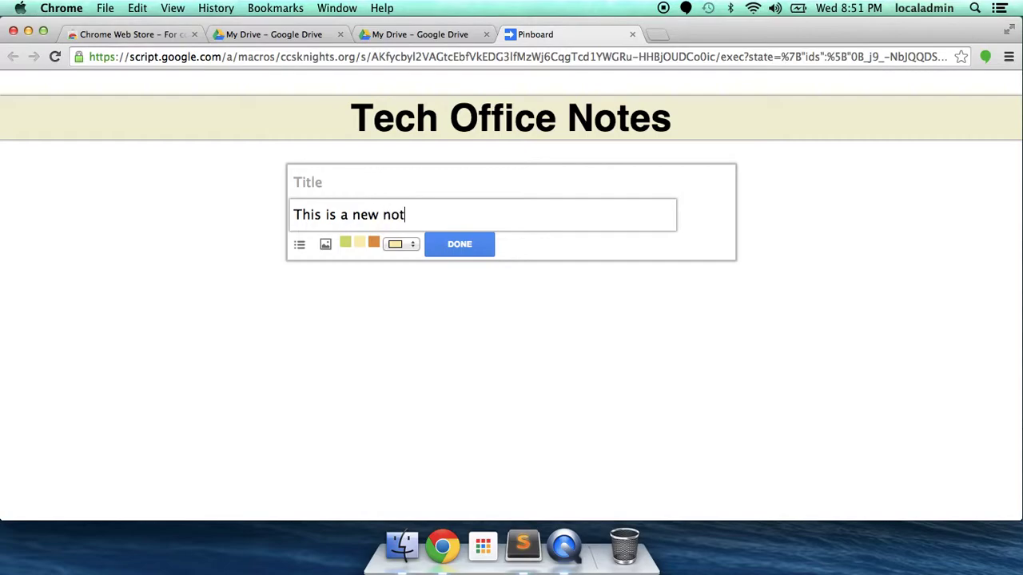
pyautogui.write('e!')
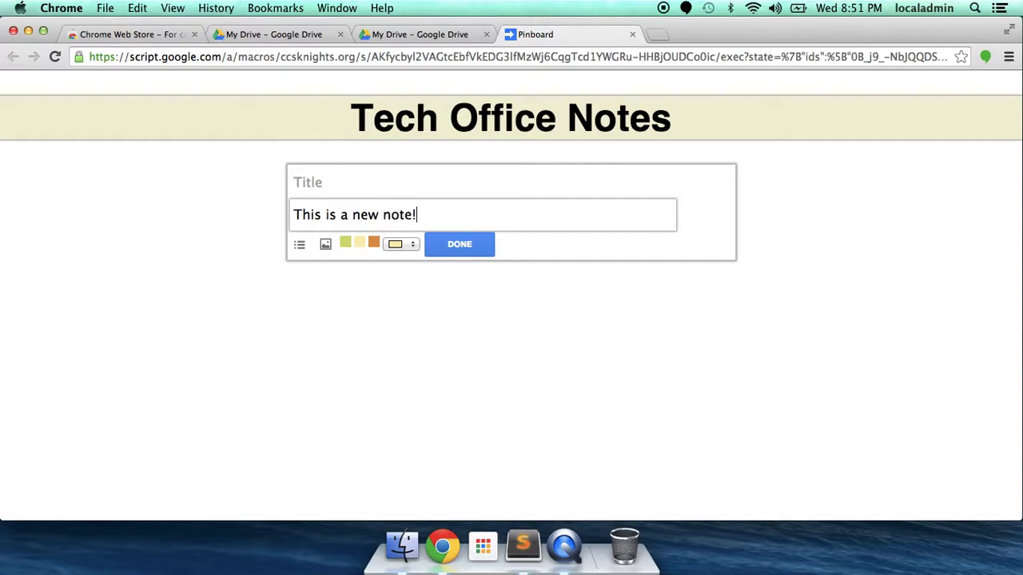
pyautogui.click(483, 252)
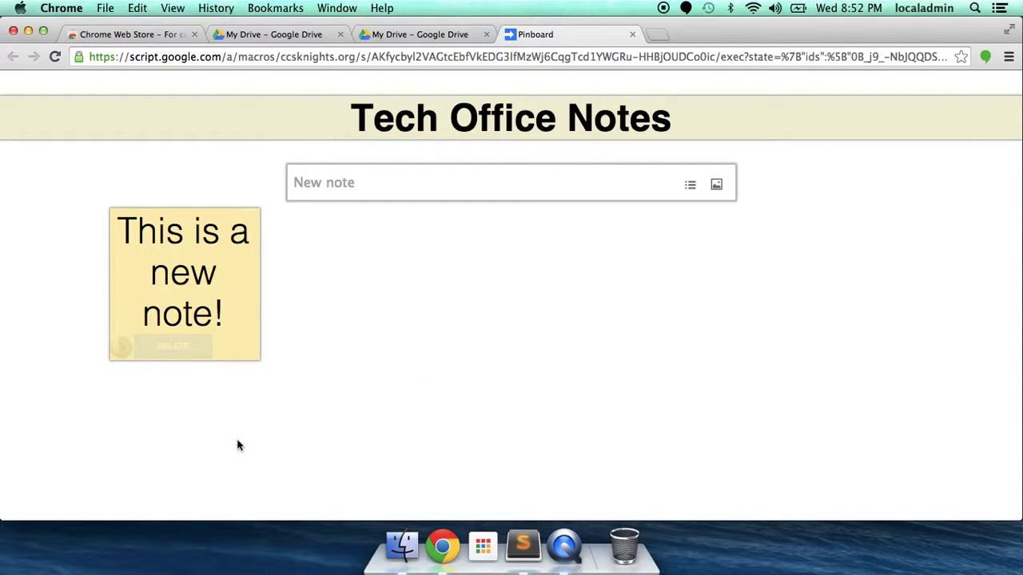
pyautogui.moveTo(121, 351)
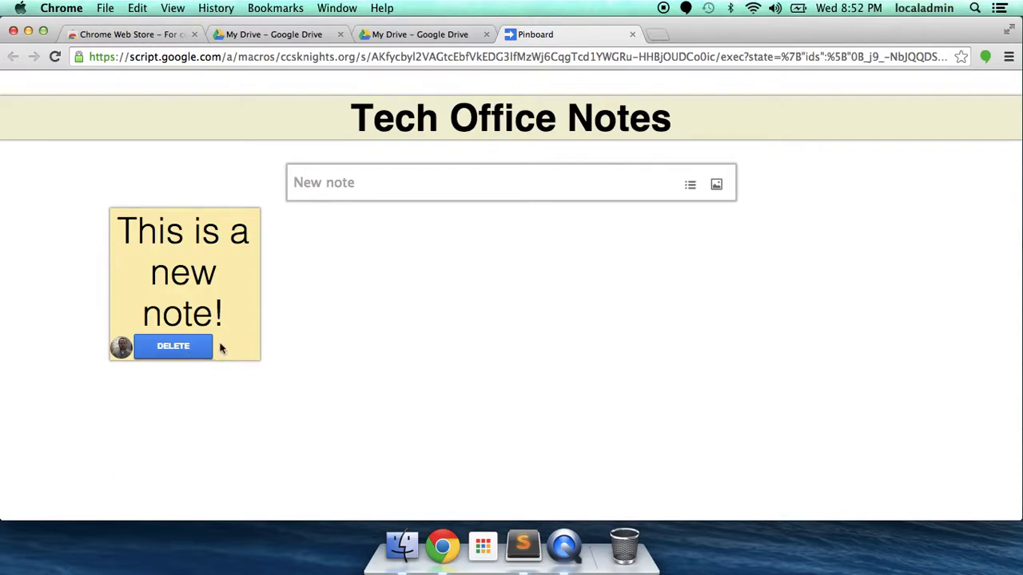
# Step: Start a new checklist note and title it "Things to do today"
pyautogui.click(323, 183)
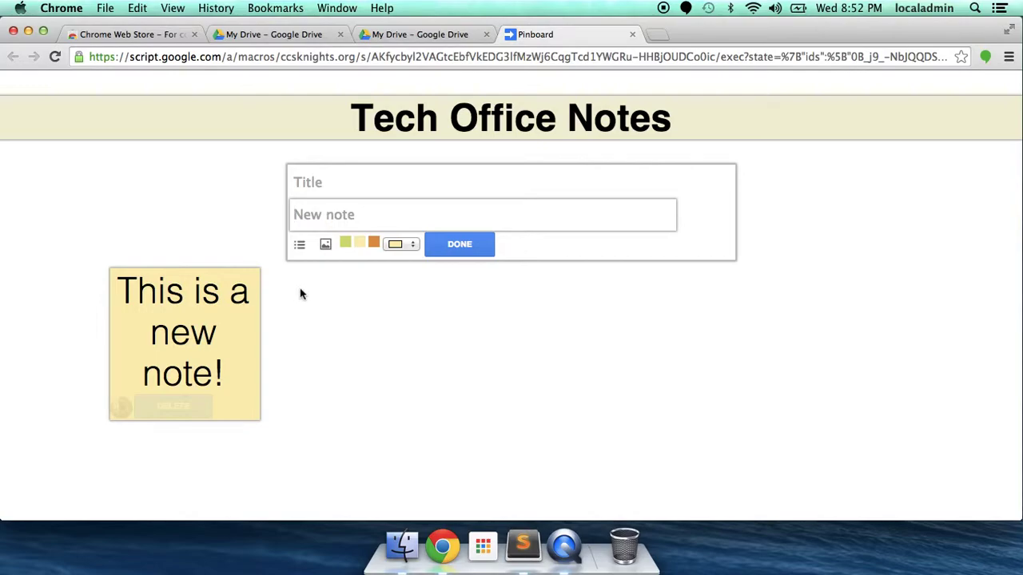
pyautogui.click(300, 245)
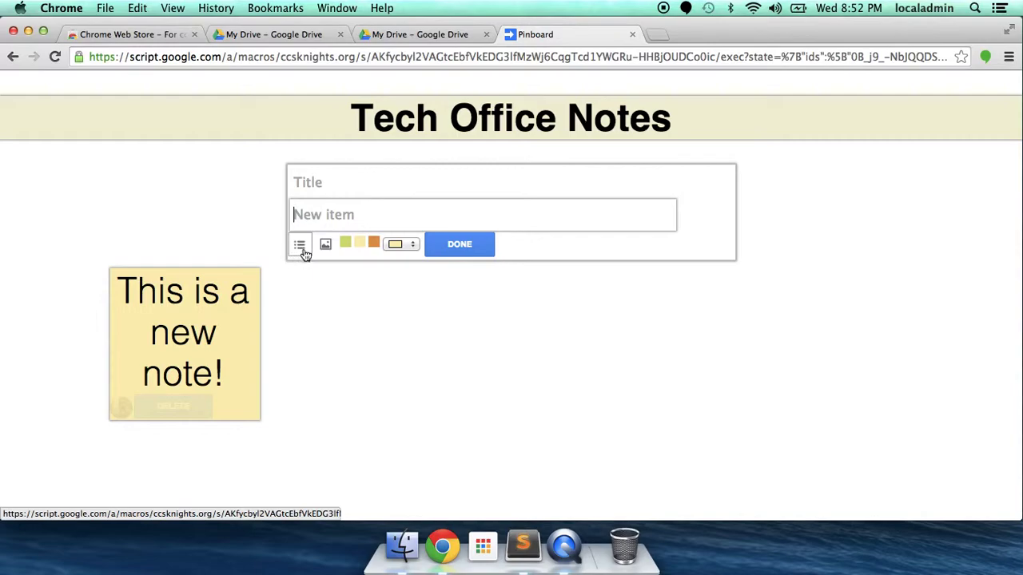
pyautogui.click(351, 181)
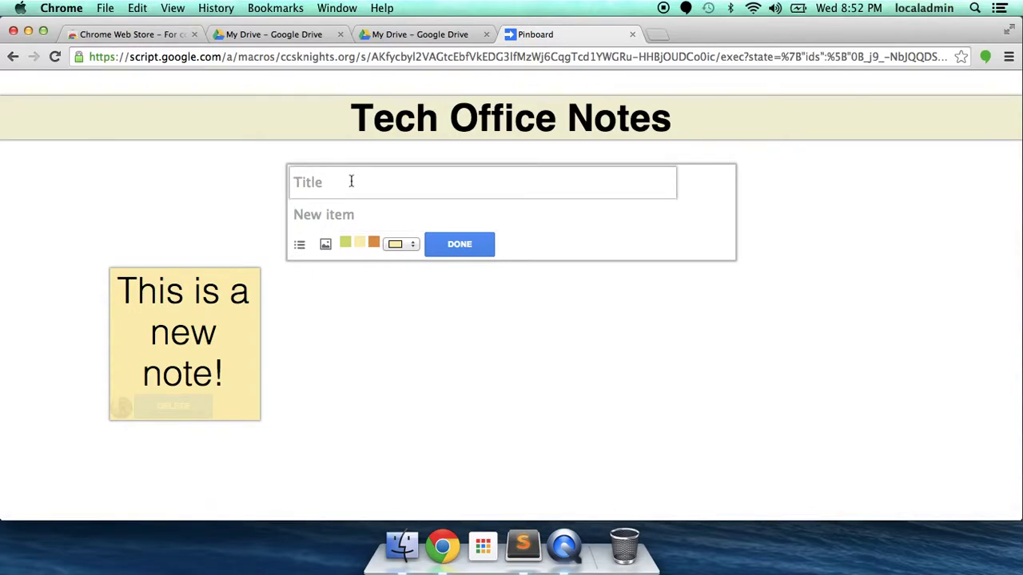
pyautogui.write('Things to do today')
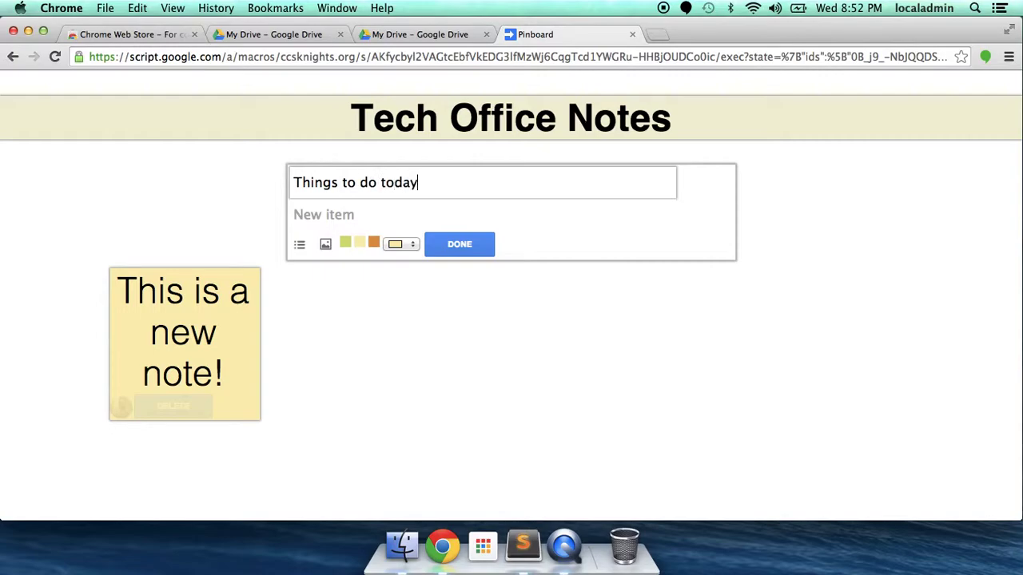
# Step: Add the items "Wake up", "Brush Teeth" and "Go to school!" to the checklist note
pyautogui.click(367, 214)
pyautogui.write('Wake up')
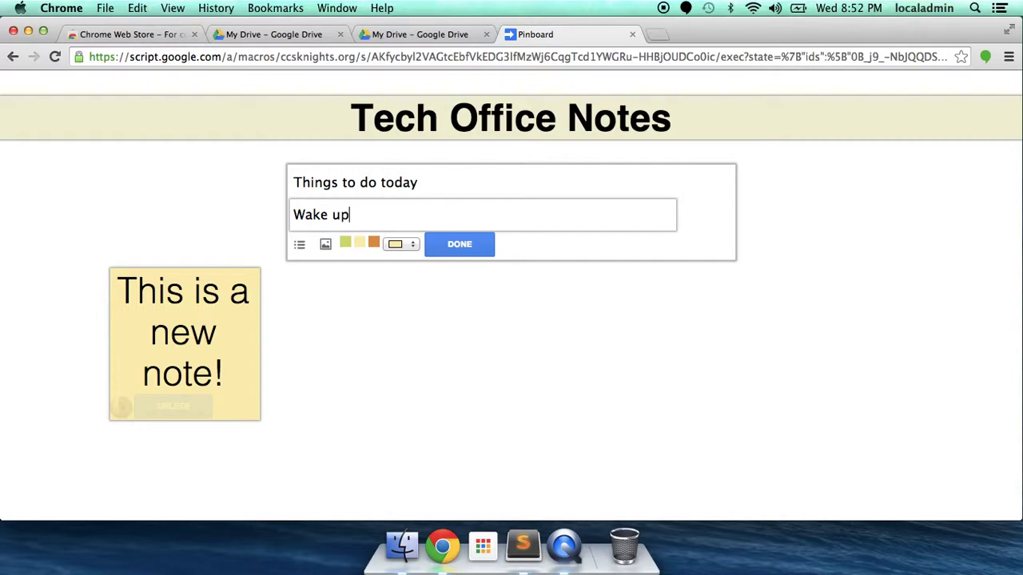
pyautogui.press('Return')
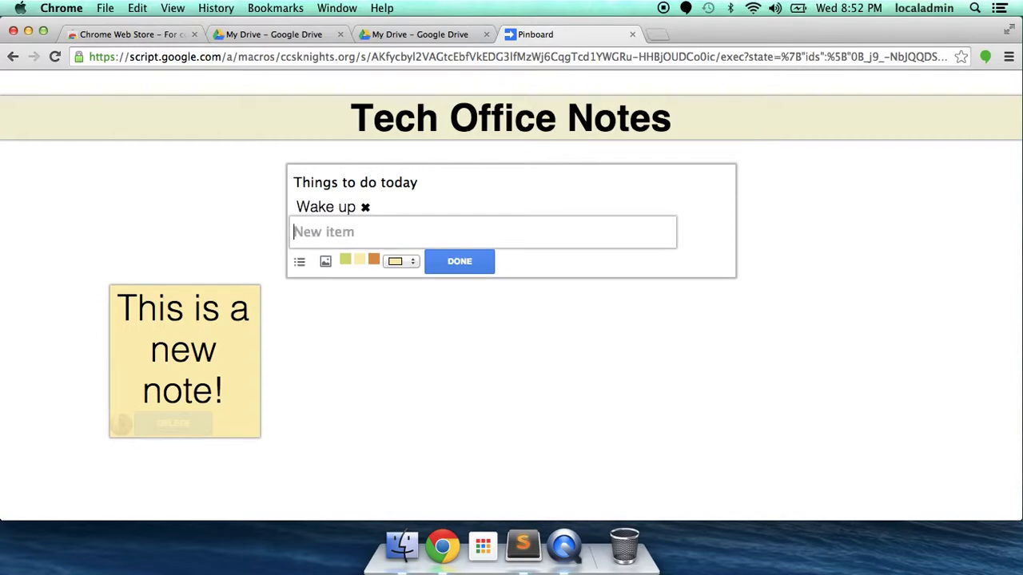
pyautogui.write('Brush Teeth')
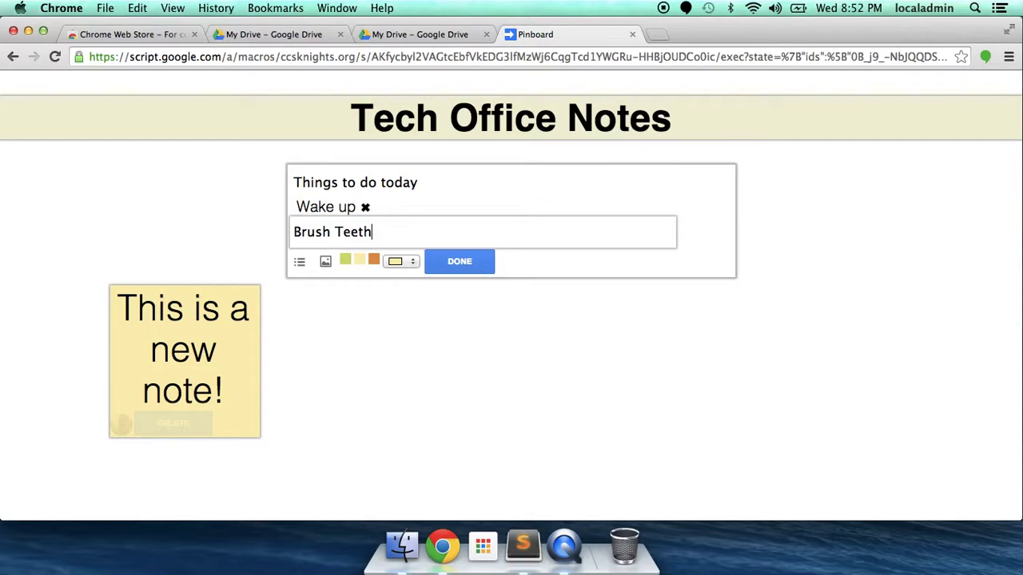
pyautogui.press('Return')
pyautogui.write('Go to schol')
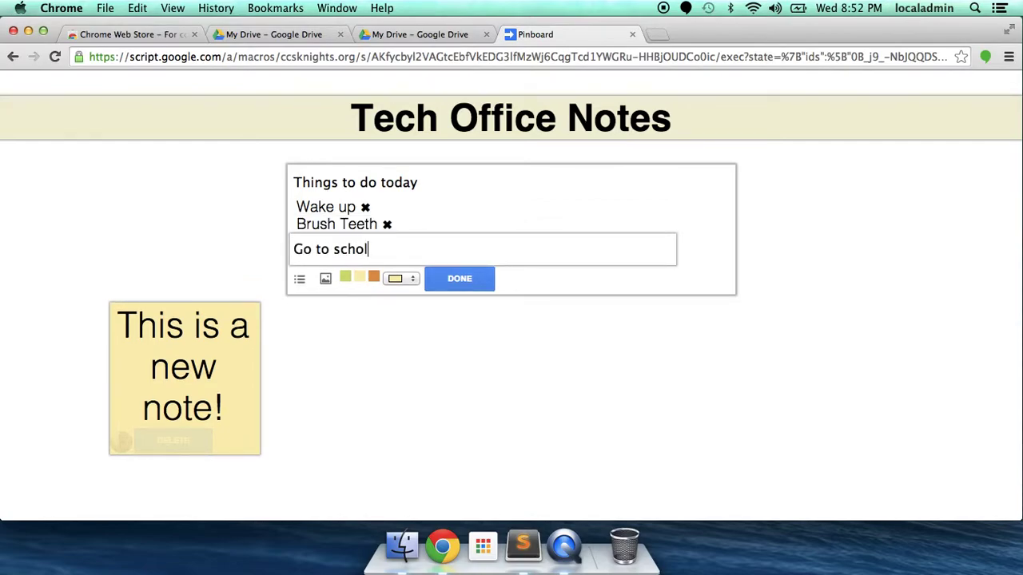
pyautogui.press('BackSpace')
pyautogui.write('ol!')
pyautogui.press('Return')
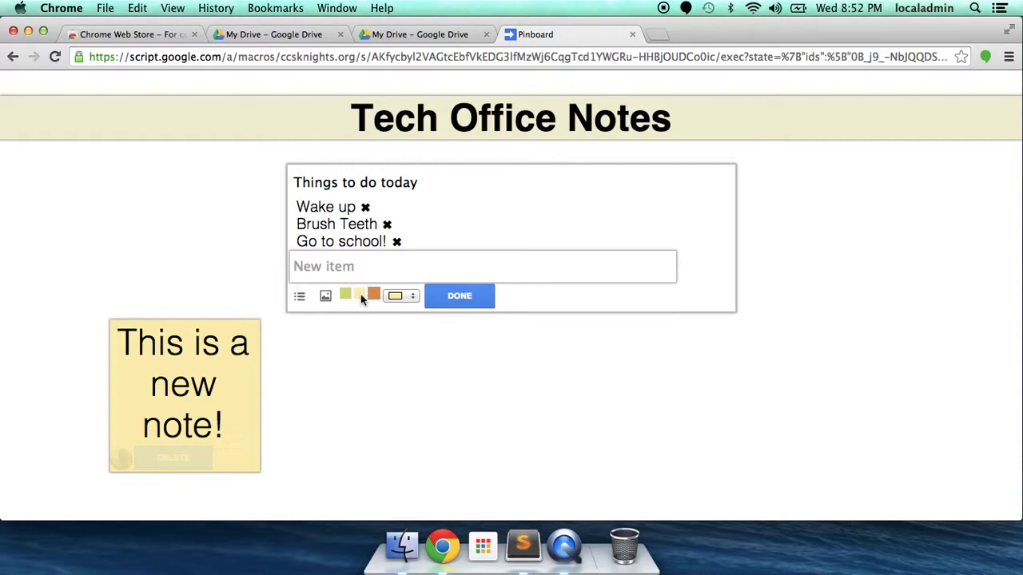
# Step: Give the checklist note a custom light red color from the color wheel and post it to the pinboard
pyautogui.click(413, 296)
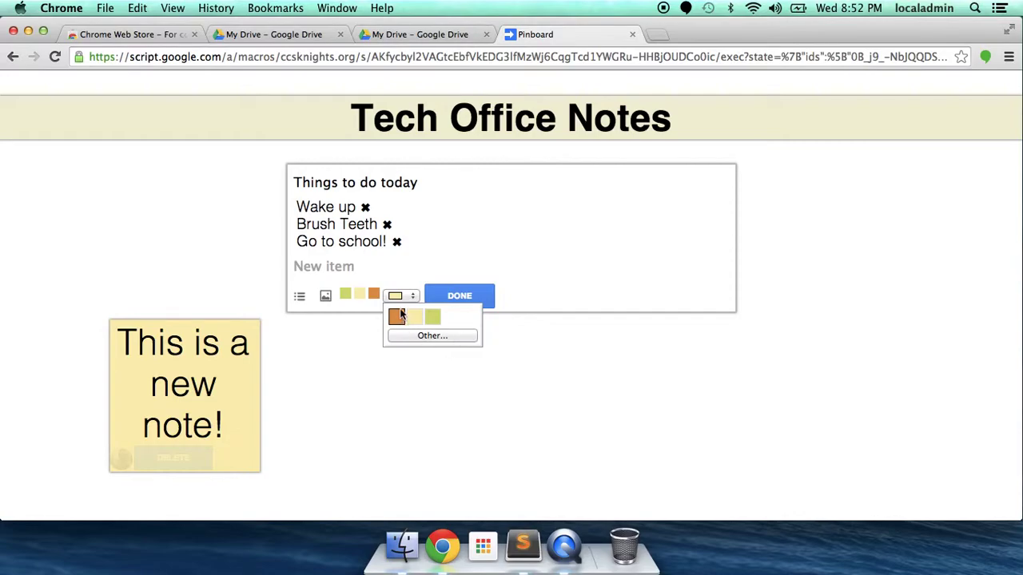
pyautogui.click(443, 338)
pyautogui.click(274, 364)
pyautogui.moveTo(274, 364)
pyautogui.mouseDown()
pyautogui.moveTo(283, 292)
pyautogui.moveTo(333, 326)
pyautogui.moveTo(251, 313)
pyautogui.moveTo(251, 362)
pyautogui.moveTo(244, 335)
pyautogui.moveTo(258, 297)
pyautogui.moveTo(269, 393)
pyautogui.moveTo(325, 322)
pyautogui.moveTo(332, 341)
pyautogui.moveTo(319, 342)
pyautogui.mouseUp()
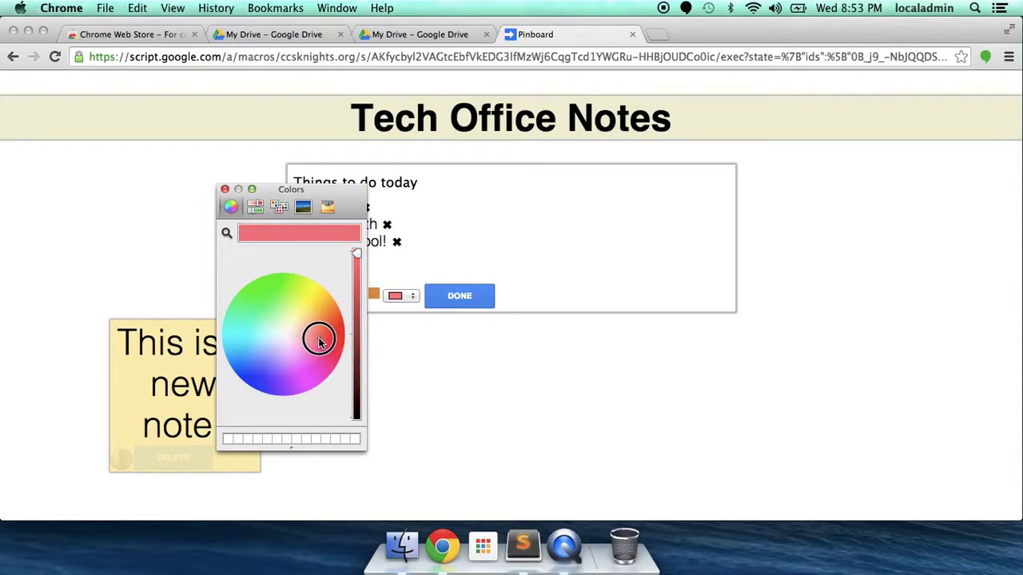
pyautogui.click(224, 189)
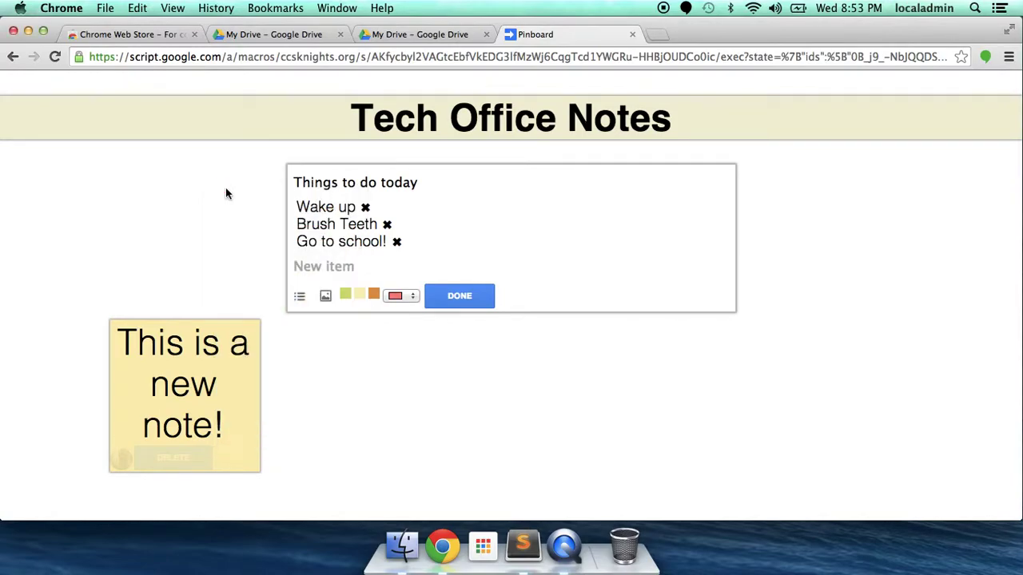
pyautogui.click(461, 299)
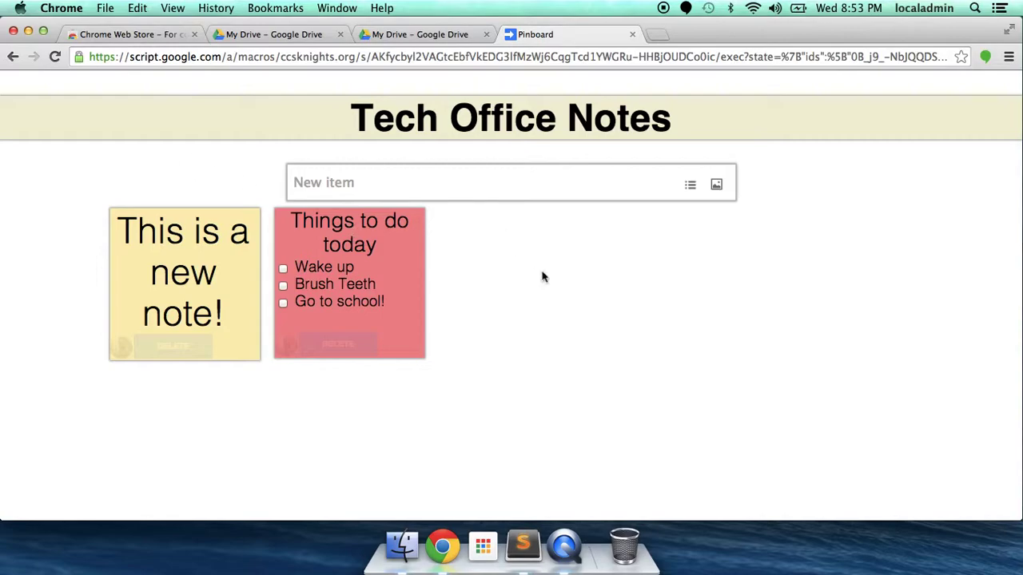
# Step: Check off "Wake up" and "Go to school!" on the to-do note, and reorder the list so "Wake up" is above "Brush Teeth"
pyautogui.click(283, 269)
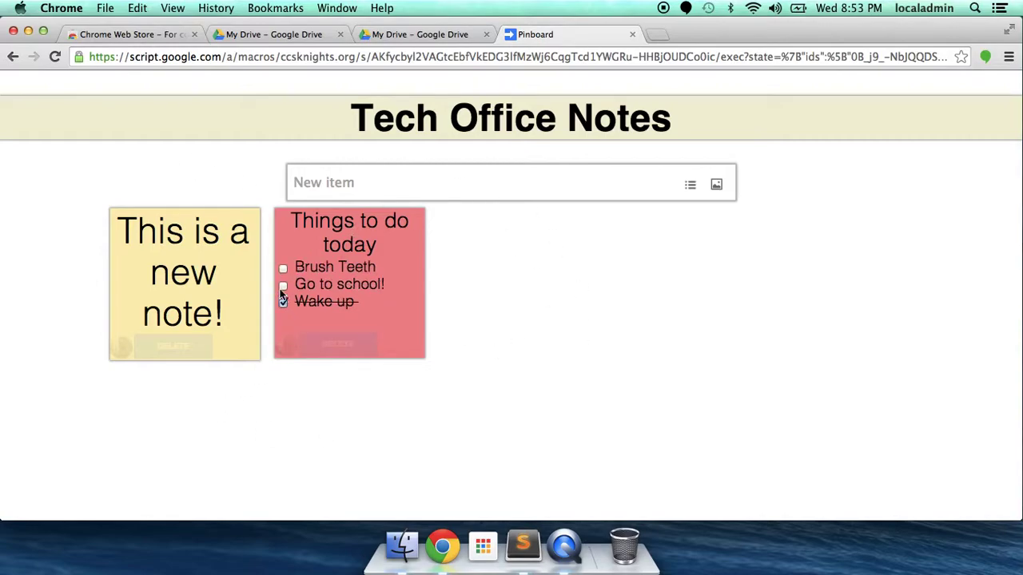
pyautogui.click(284, 286)
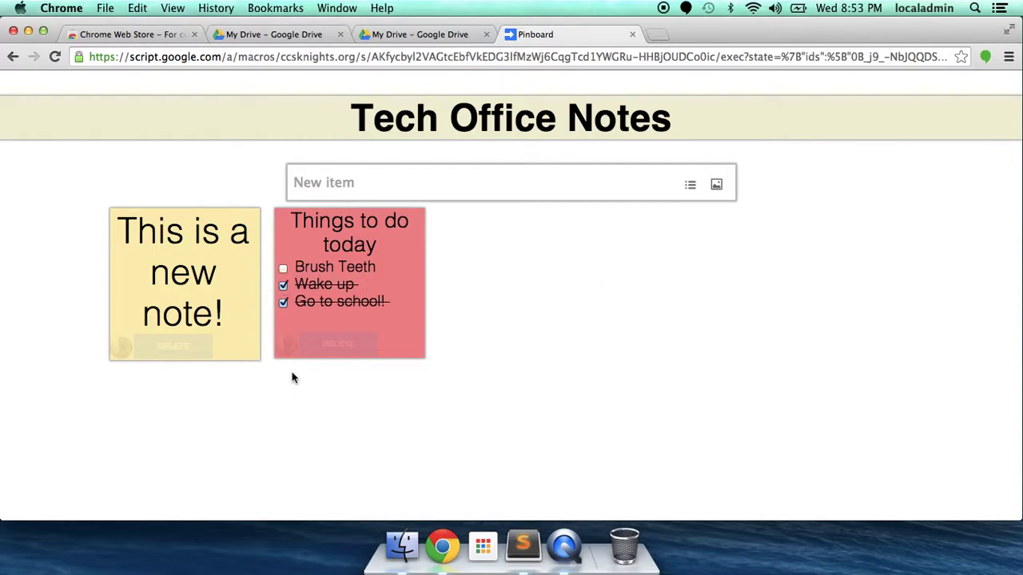
pyautogui.moveTo(401, 291); pyautogui.dragTo(357, 268)
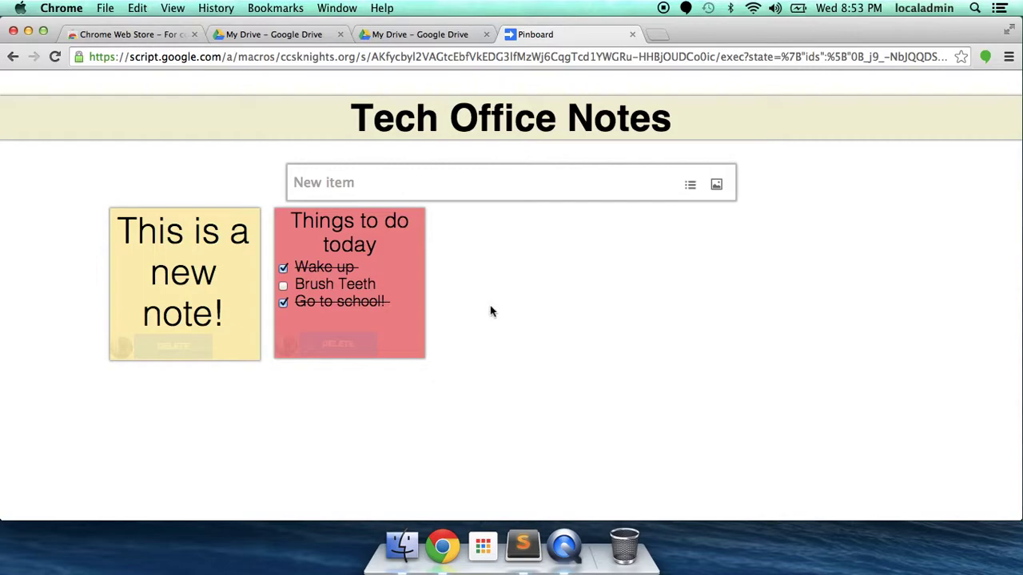
# Step: Start a new image note and attach bowager-logo.png from All My Files
pyautogui.click(393, 186)
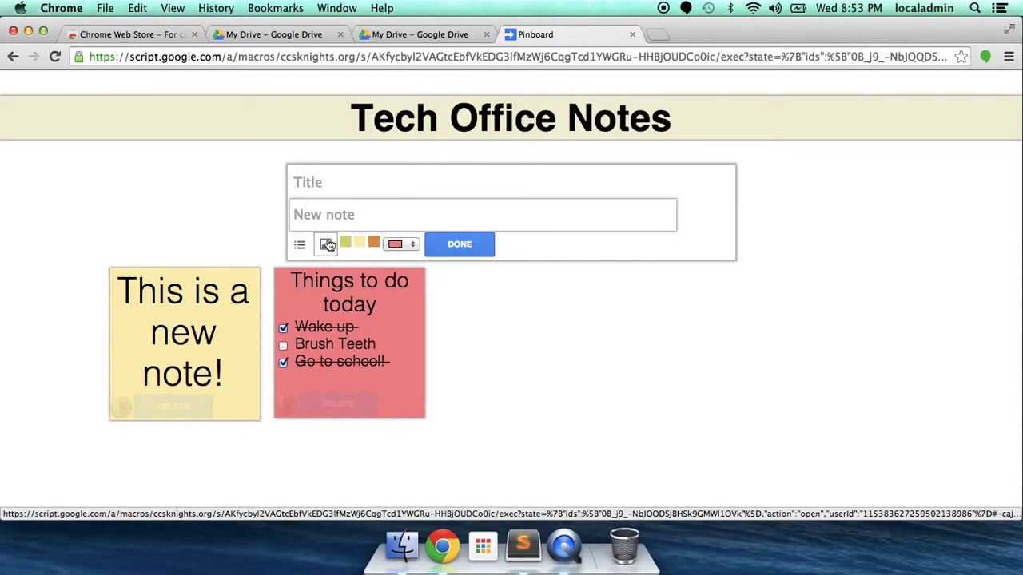
pyautogui.click(326, 246)
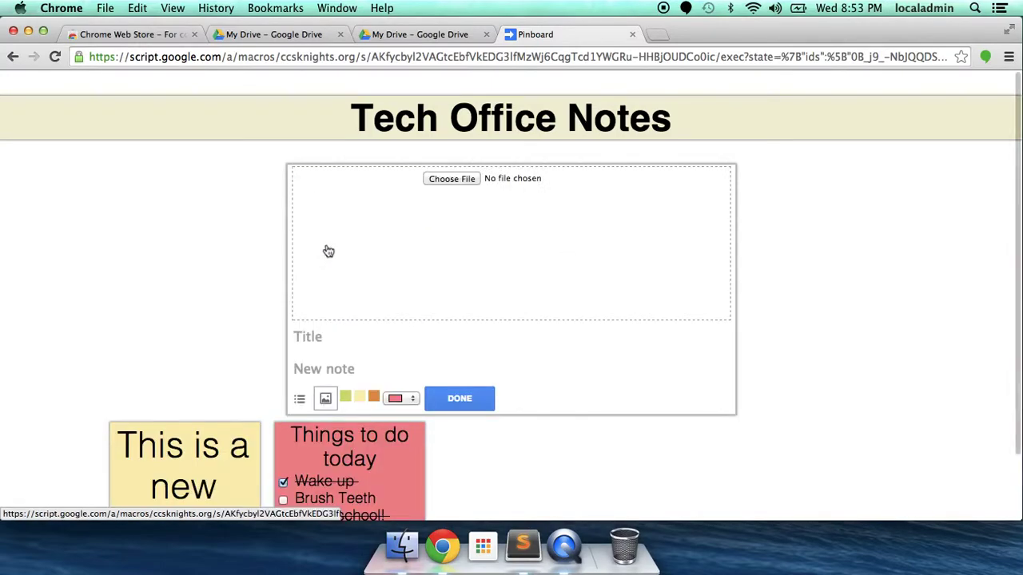
pyautogui.click(450, 180)
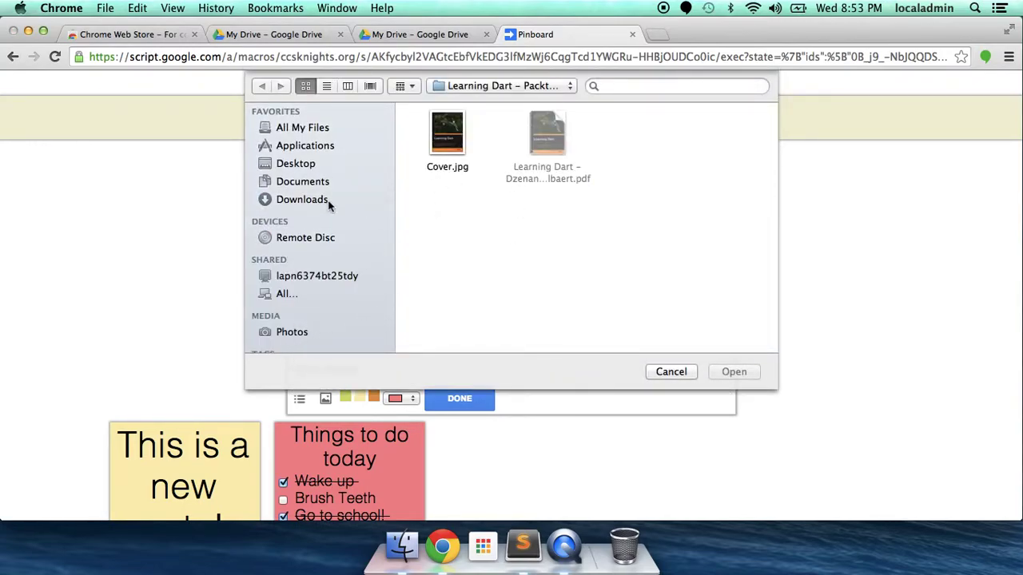
pyautogui.click(307, 183)
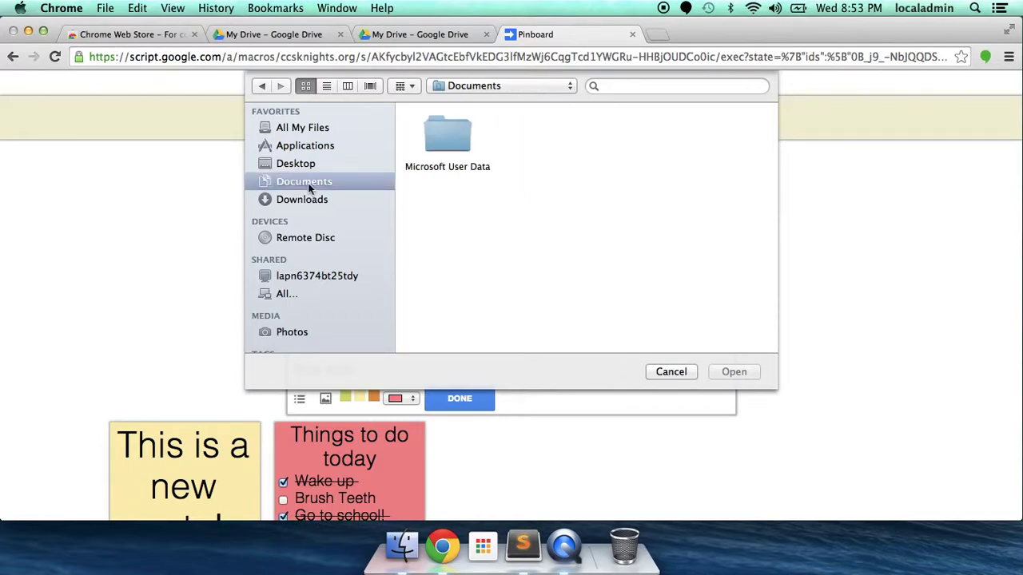
pyautogui.click(308, 127)
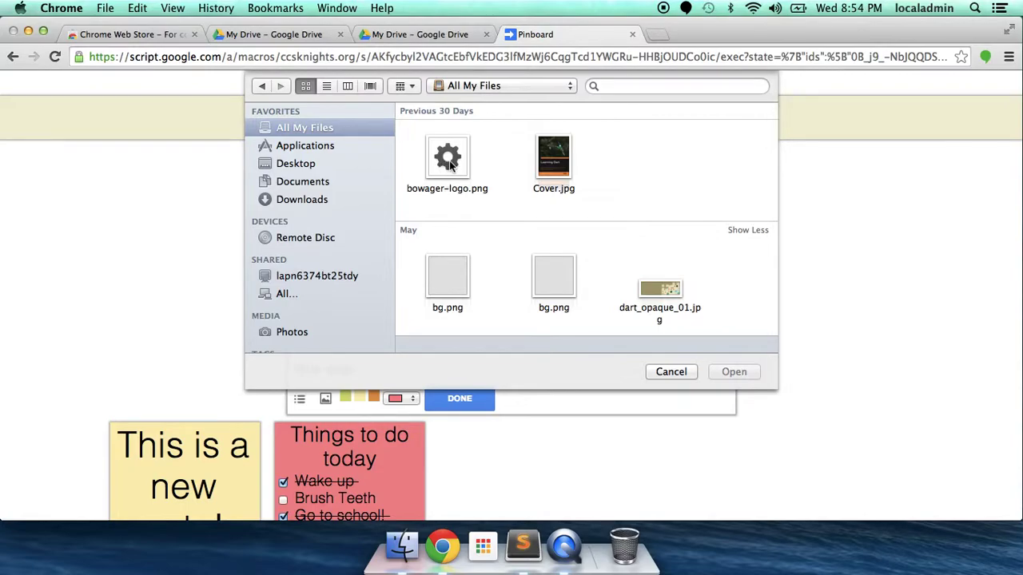
pyautogui.click(450, 161)
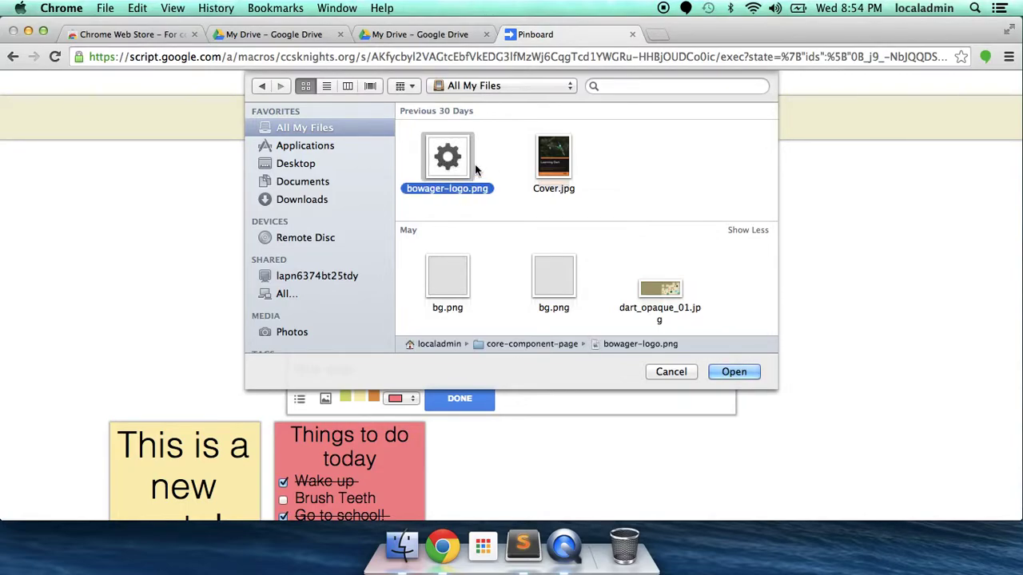
pyautogui.click(733, 372)
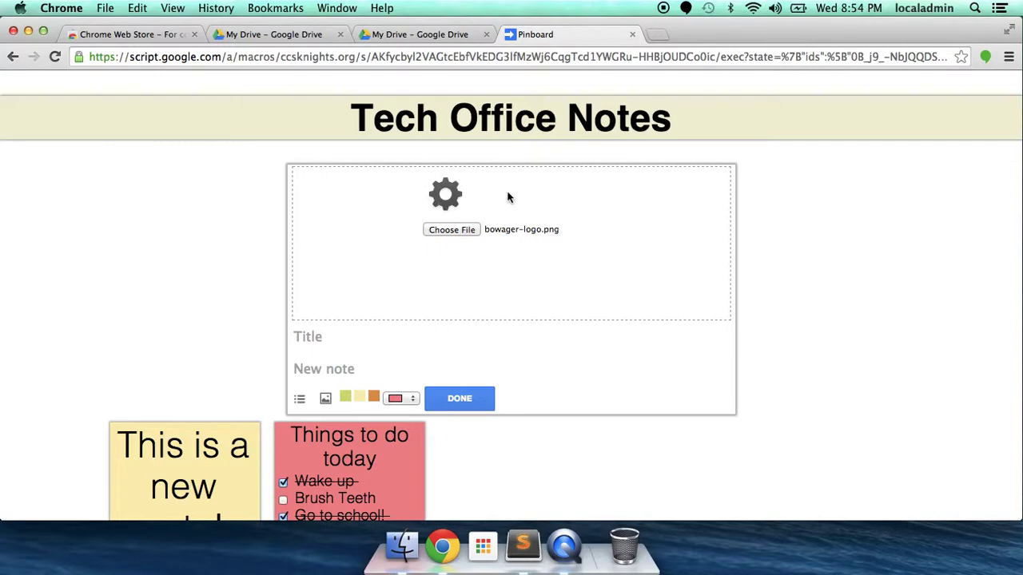
# Step: Color the image note yellow, post it to the pinboard, and reload the page to refresh the note layout
pyautogui.click(360, 397)
pyautogui.click(460, 400)
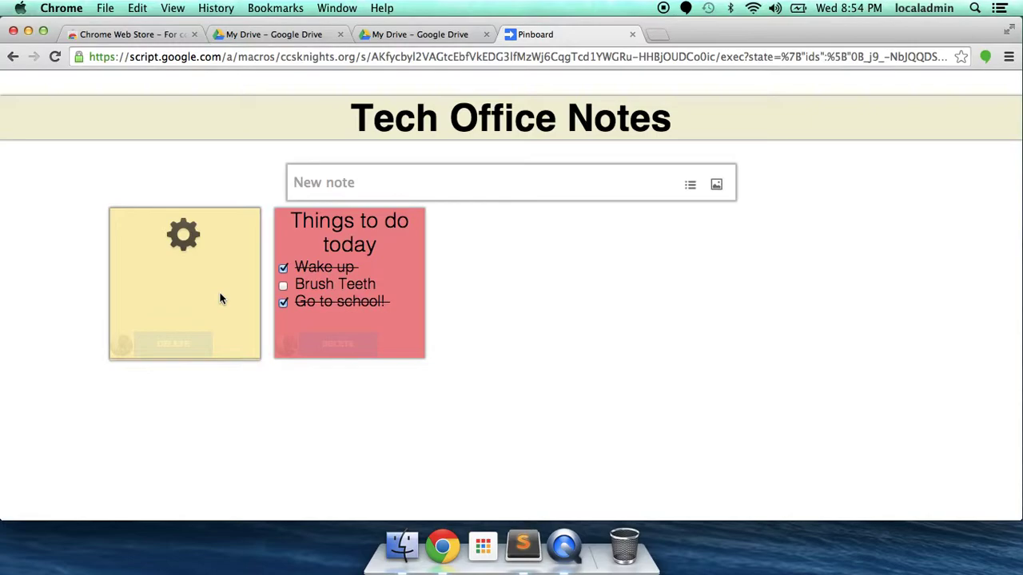
pyautogui.click(56, 57)
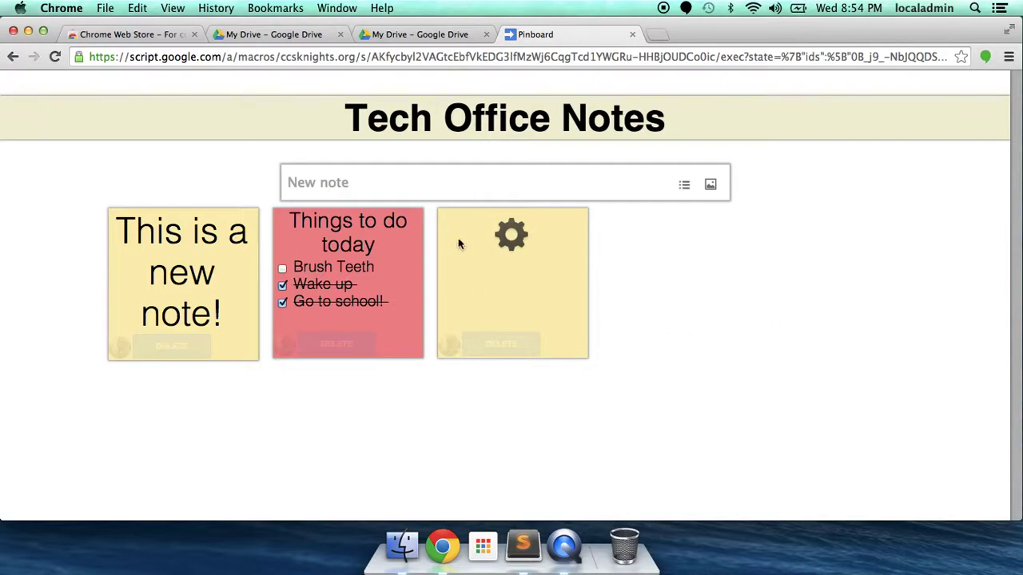
pyautogui.click(513, 248)
# Step: Close the open pinboard, select the unshared Tech Office Notes file in My Drive and open its sharing settings
pyautogui.click(632, 36)
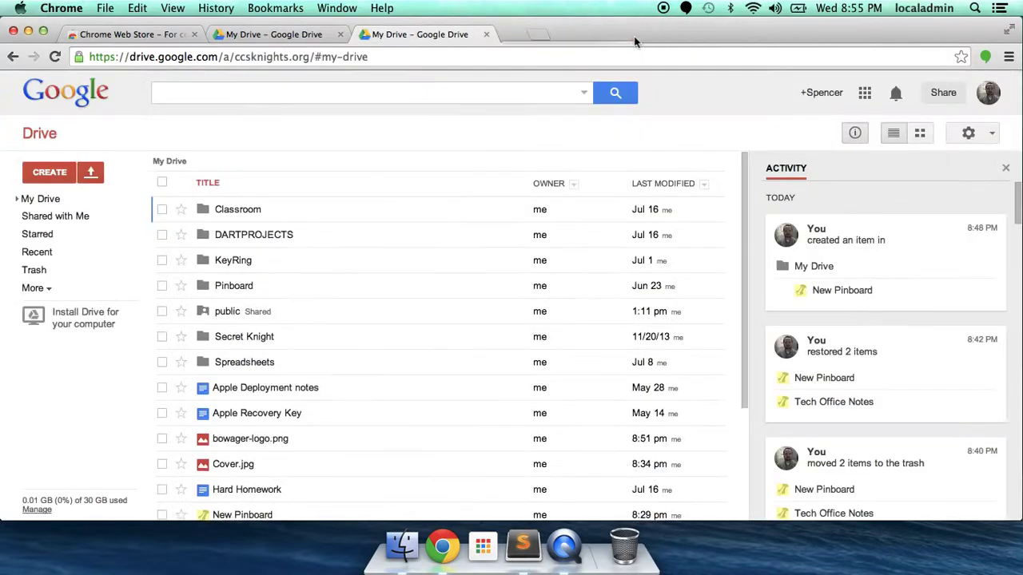
pyautogui.scroll(-5, 413, 310)
pyautogui.scroll(-1, 414, 310)
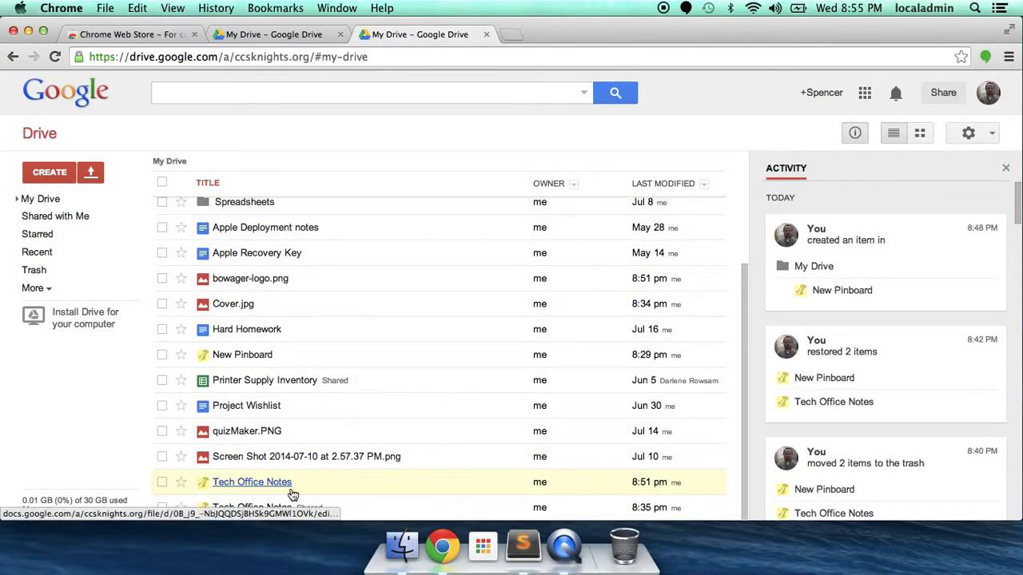
pyautogui.click(162, 482)
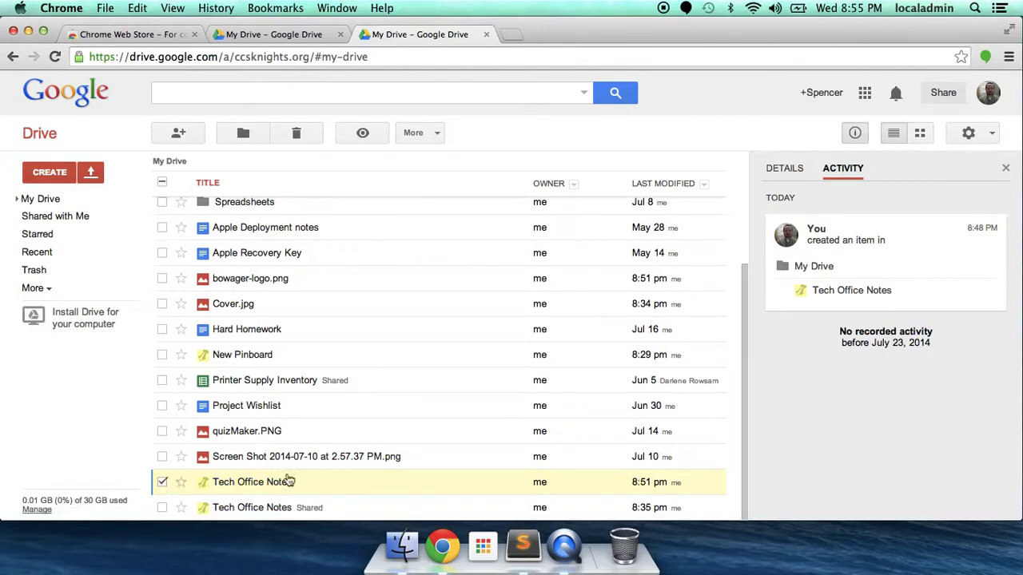
pyautogui.click(179, 132)
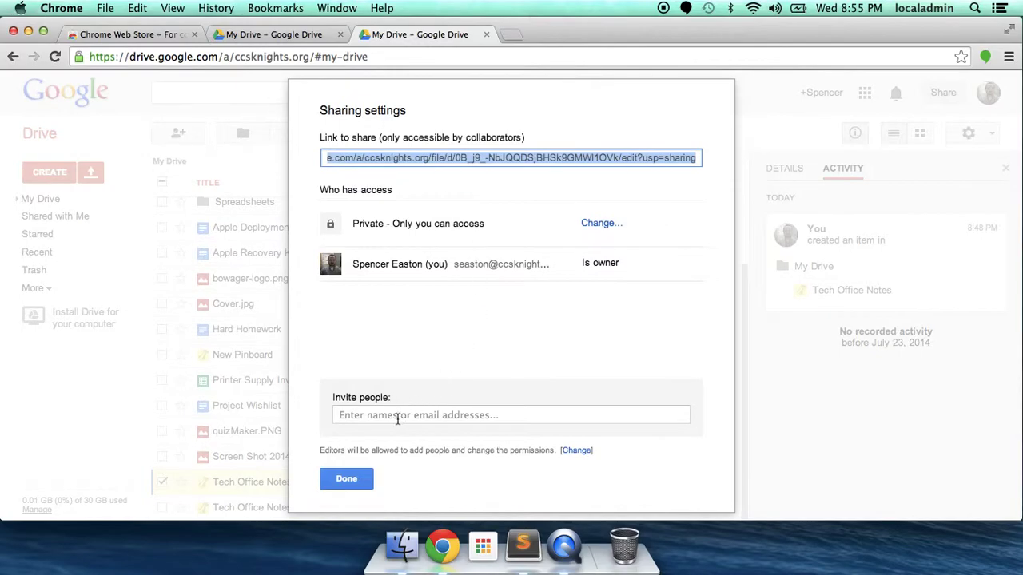
# Step: Share Tech Office Notes with a colleague from the contact suggestions with "Can edit" access, skipping the email notification, and finish sharing
pyautogui.click(387, 414)
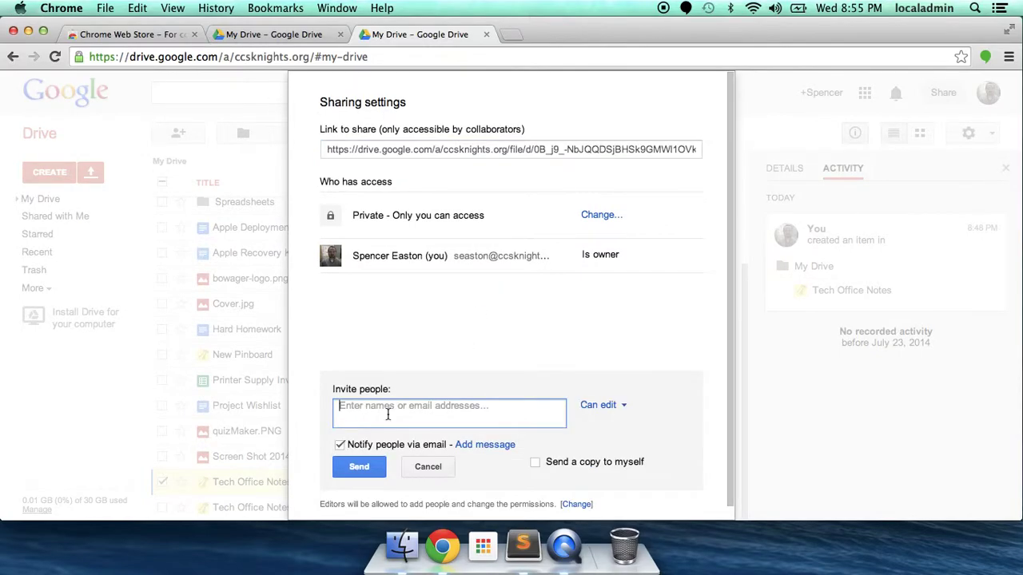
pyautogui.write('darle')
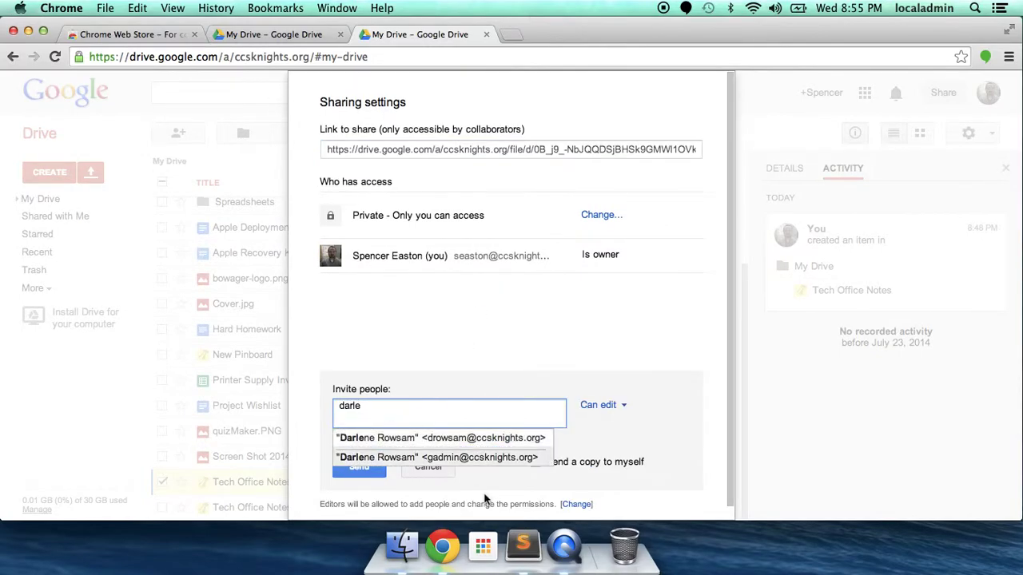
pyautogui.click(429, 459)
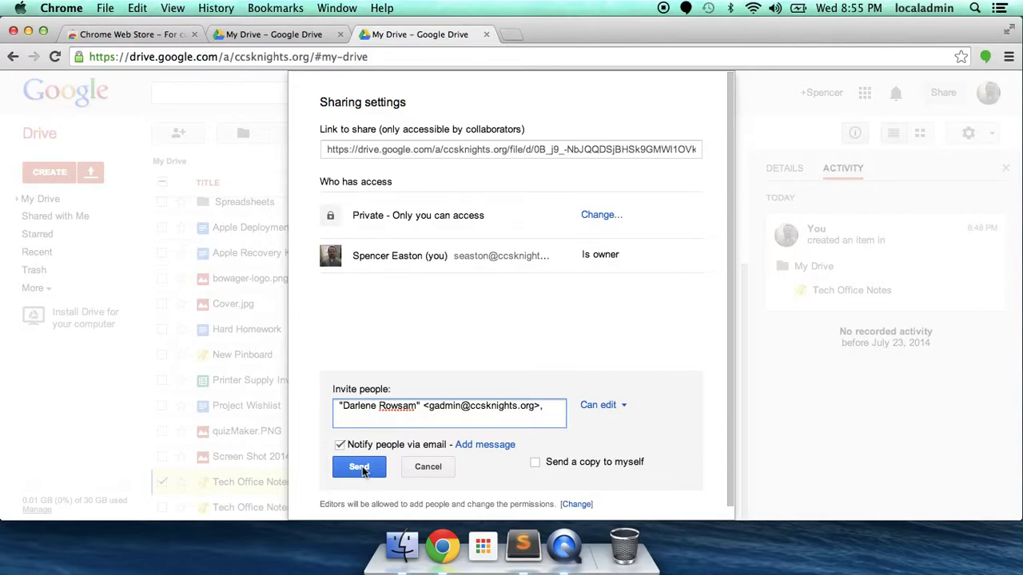
pyautogui.click(339, 445)
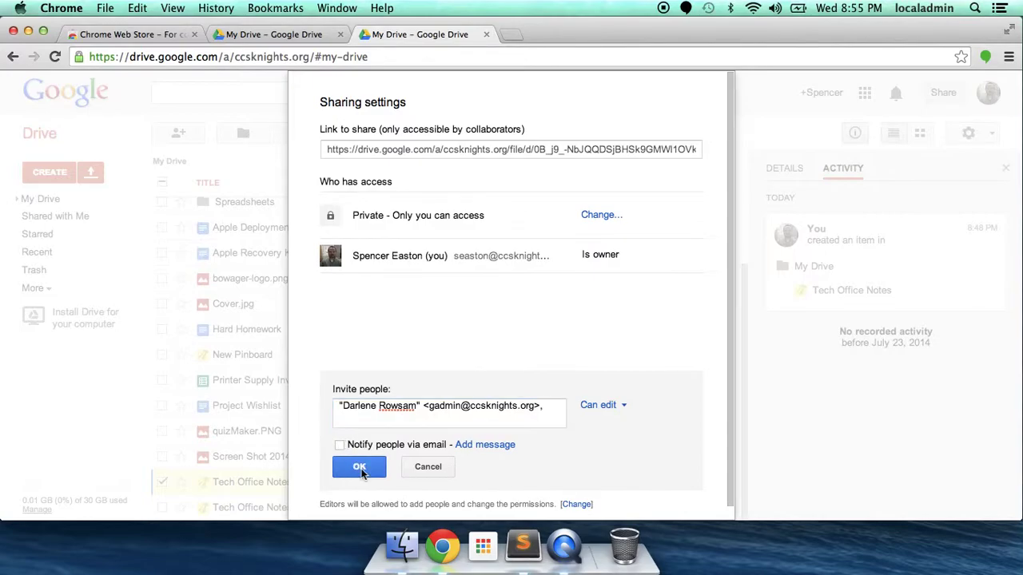
pyautogui.click(359, 469)
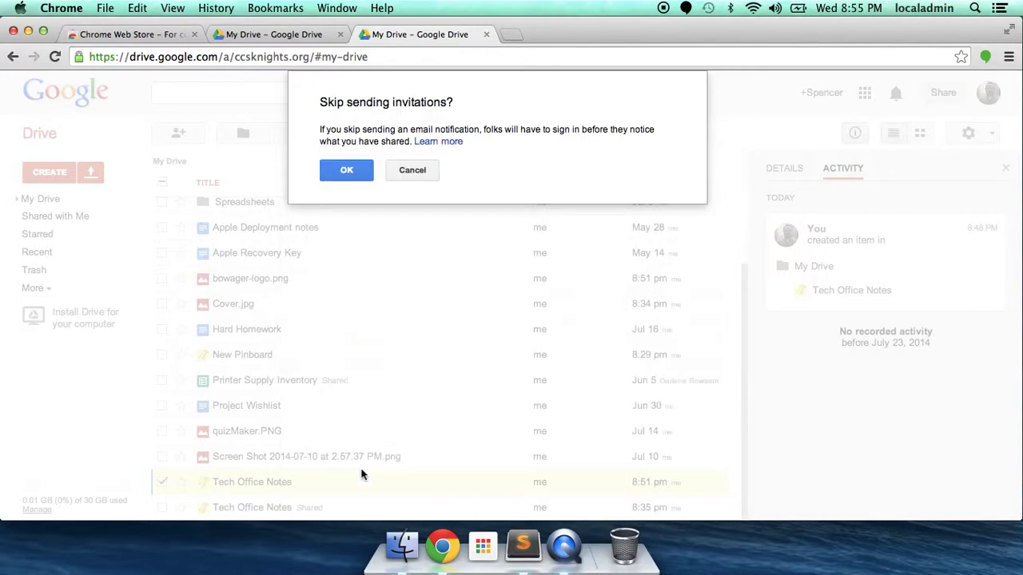
pyautogui.click(354, 169)
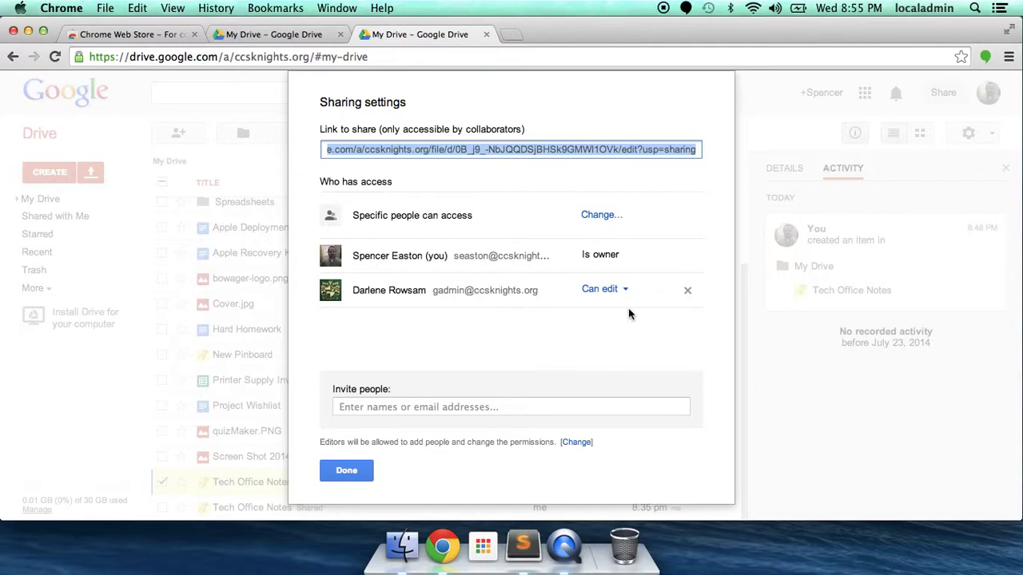
pyautogui.click(347, 470)
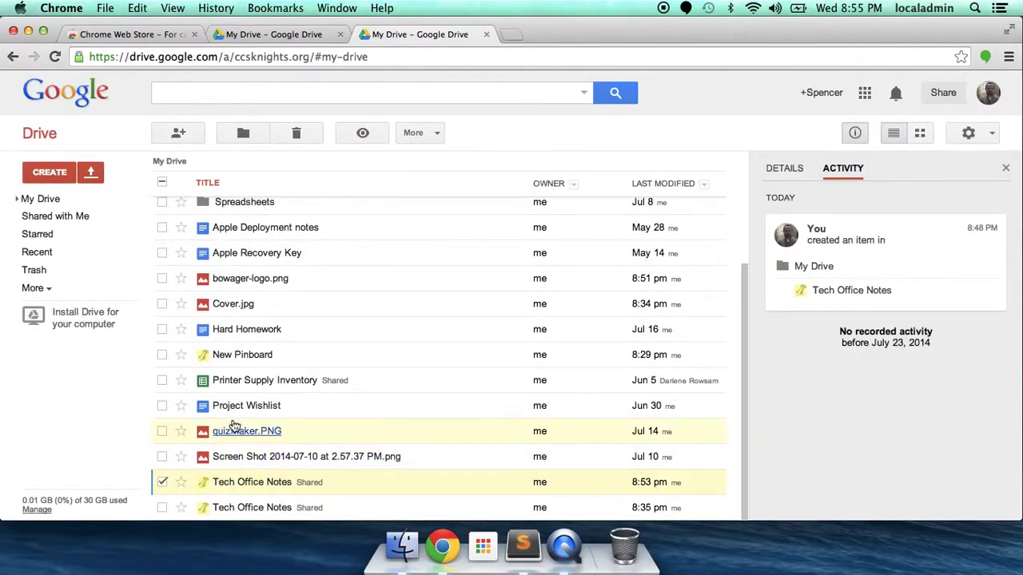
# Step: Open the Tech Office Notes pinboard from My Drive to view its notes, and close the browser window
pyautogui.click(257, 482)
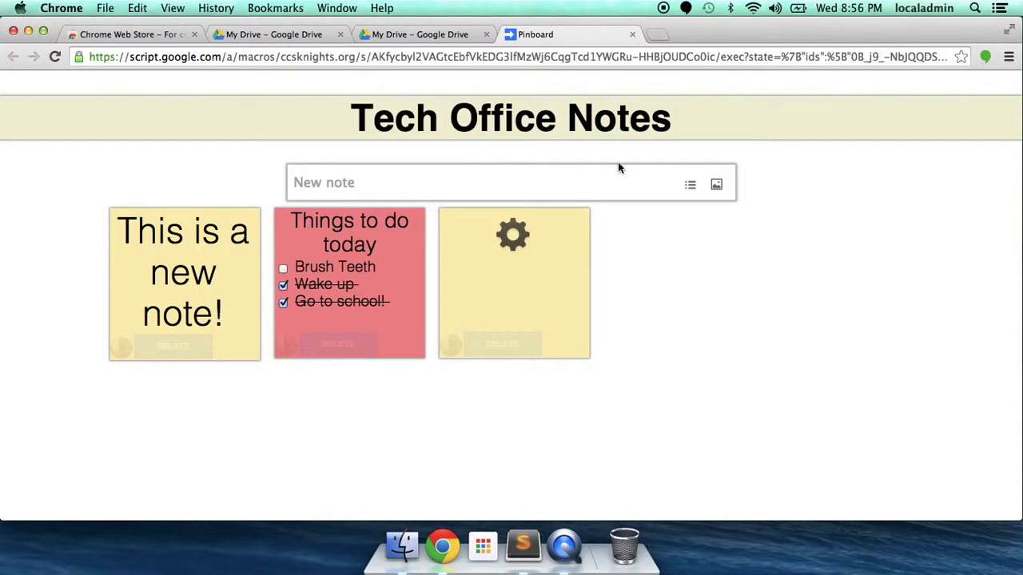
pyautogui.moveTo(454, 350)
pyautogui.click(13, 31)
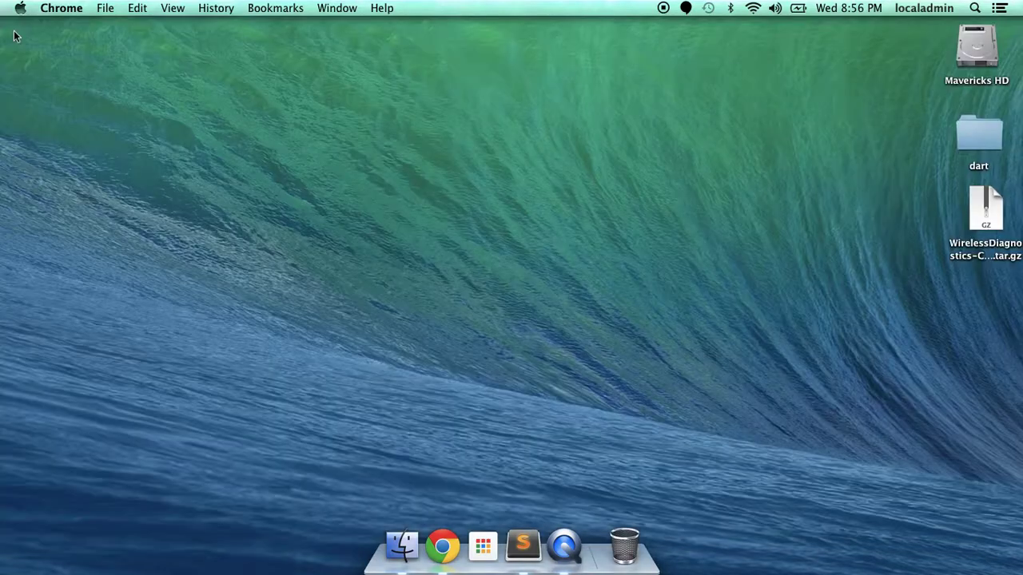
# Step: Look for the pinboard app in the Chrome App Launcher and dismiss the launcher
pyautogui.click(483, 546)
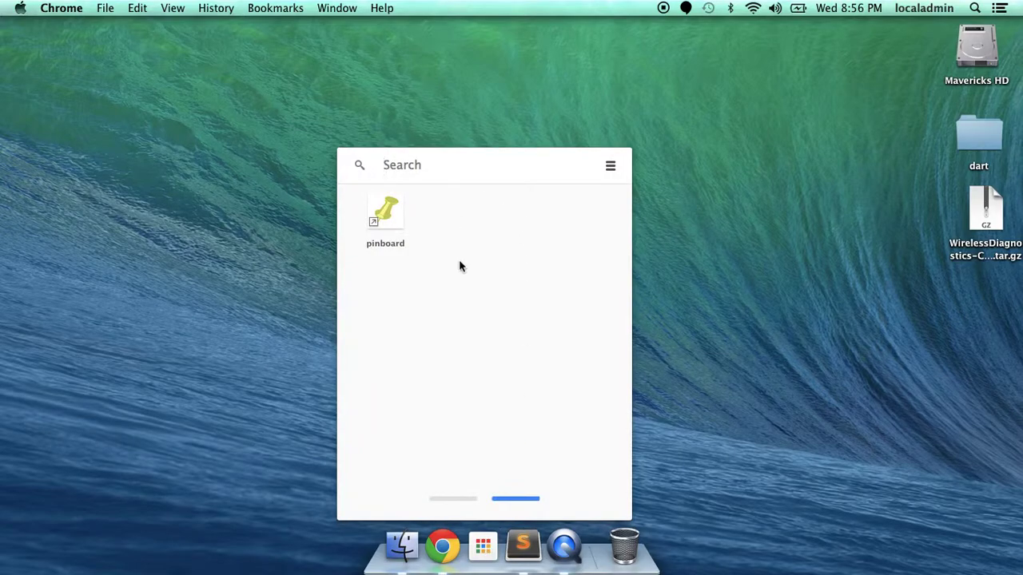
pyautogui.click(286, 380)
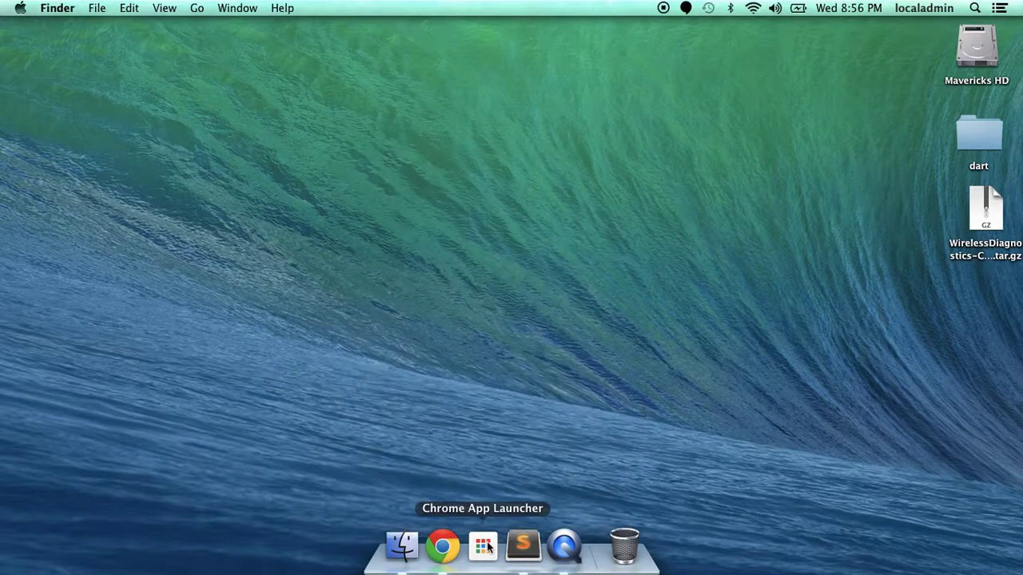
# Step: Open a new Chrome window and launch the pinboard app from Chrome's apps page
pyautogui.click(442, 546)
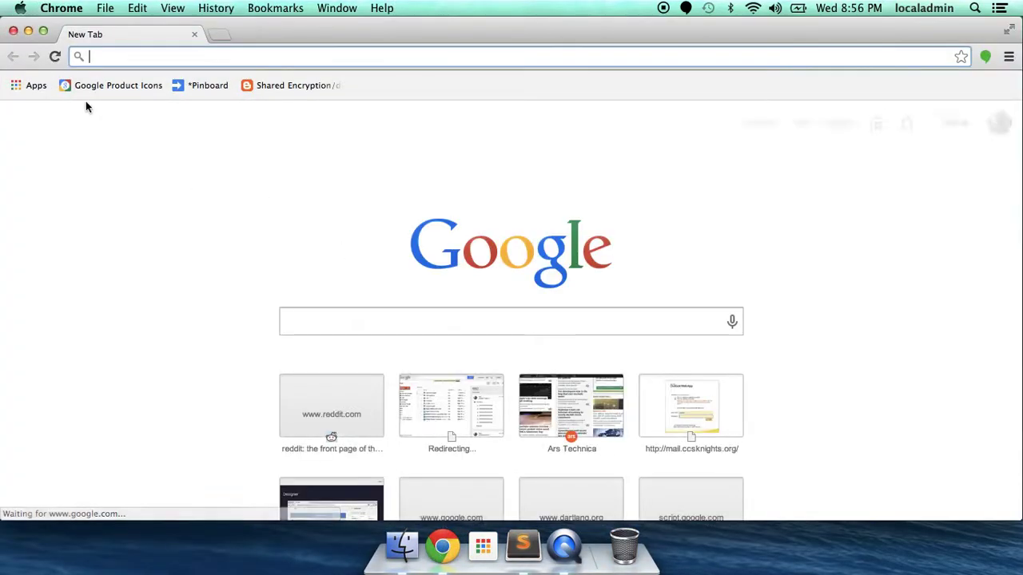
pyautogui.click(31, 86)
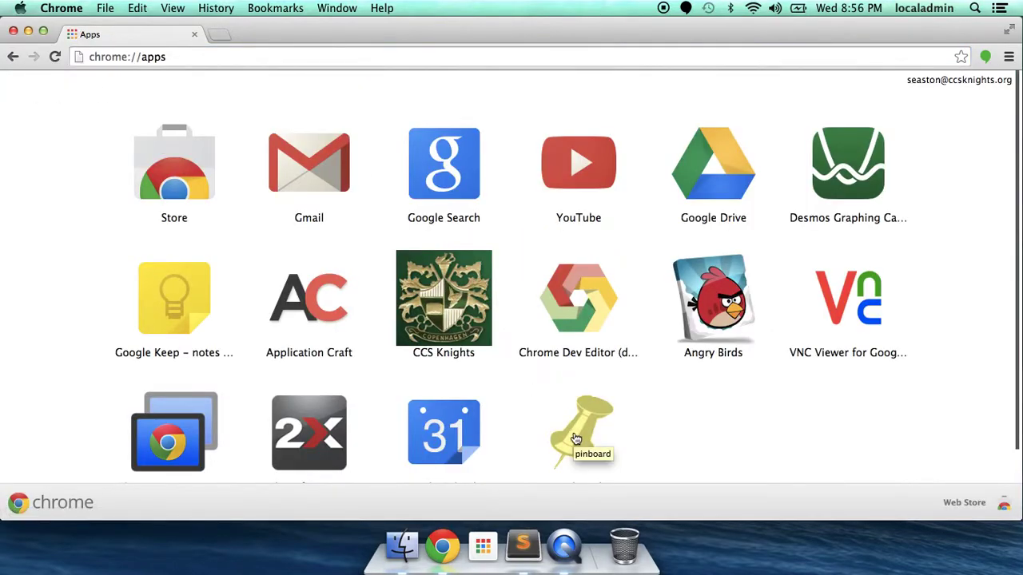
pyautogui.scroll(-1, 575, 431)
pyautogui.click(581, 398)
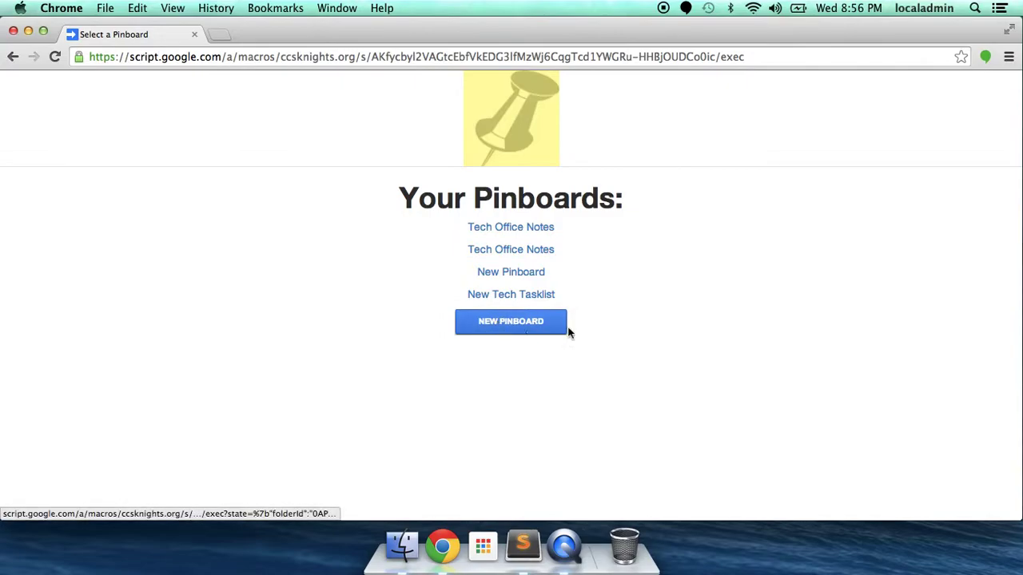
# Step: Open the New Tech Tasklist pinboard and start a new note
pyautogui.click(513, 298)
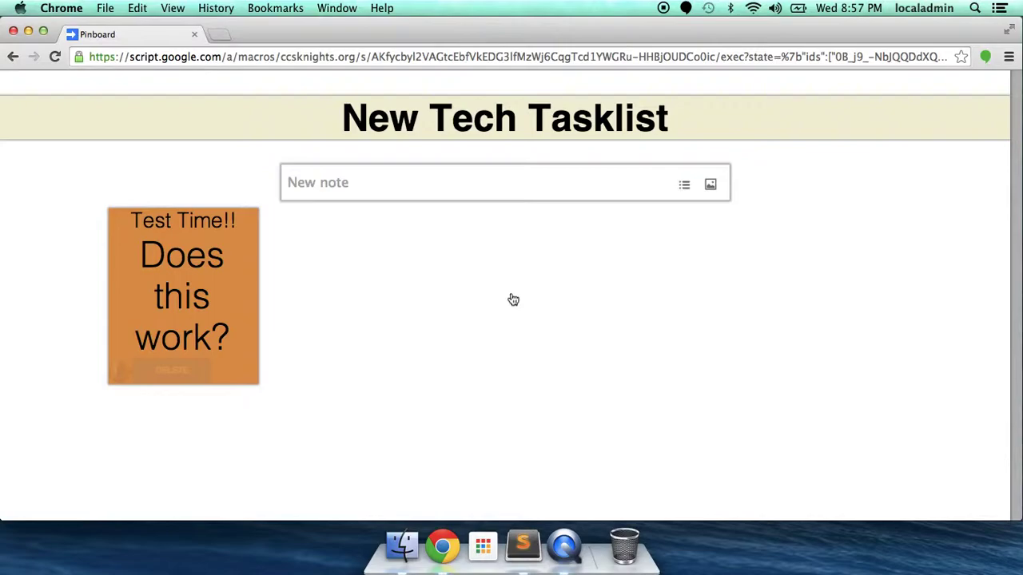
pyautogui.click(358, 186)
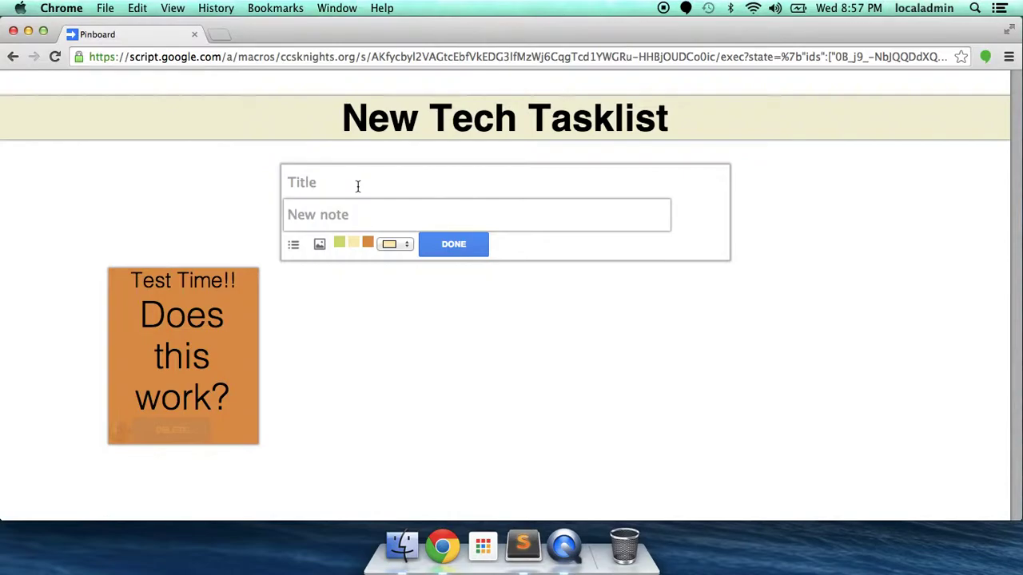